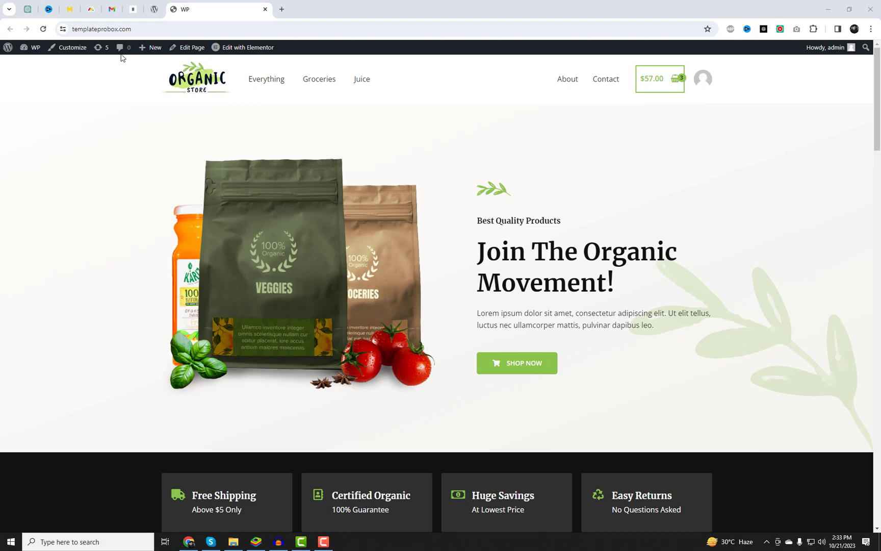
Open the site's Contact page and examine the contact form's name, email, subject and message fields.
left_click(605, 80)
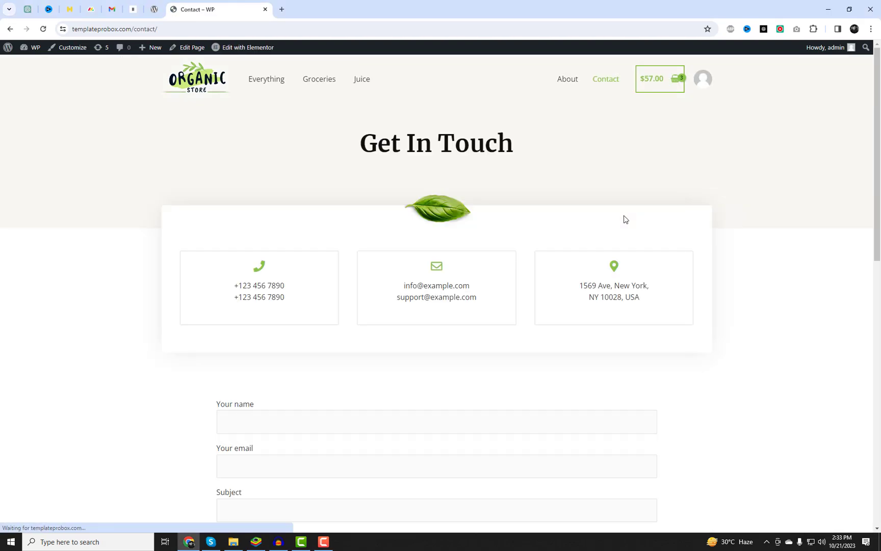
scroll(779, 250, "down", 3)
scroll(784, 249, "down", 2)
left_click(264, 146)
left_click(239, 189)
left_click(240, 232)
left_click(239, 291)
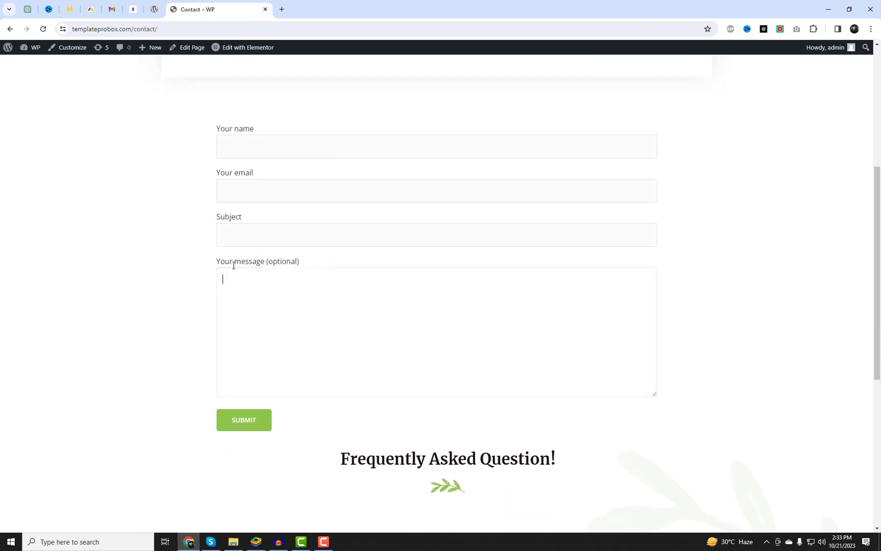
Open the WordPress dashboard in a new tab and place that tab before the Contact page tab.
right_click(42, 67)
left_click(48, 64)
right_click(48, 65)
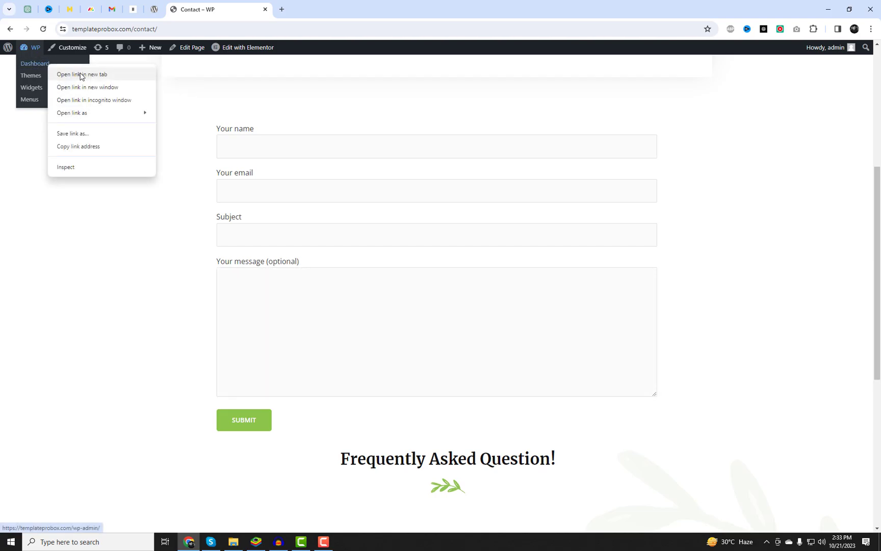
left_click(78, 74)
left_click_drag(294, 6, 230, 6)
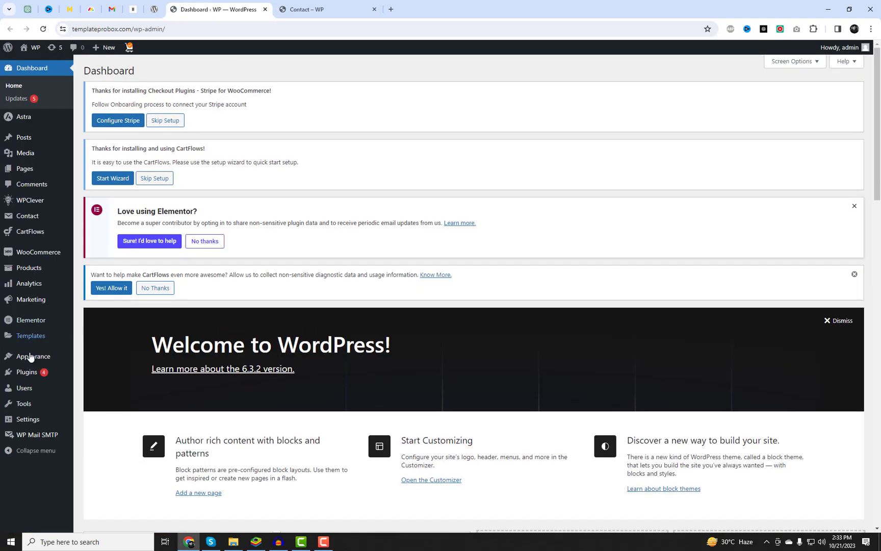
Open Contact form 1 from the contact forms list for editing.
mouse_move(24, 373)
mouse_move(27, 228)
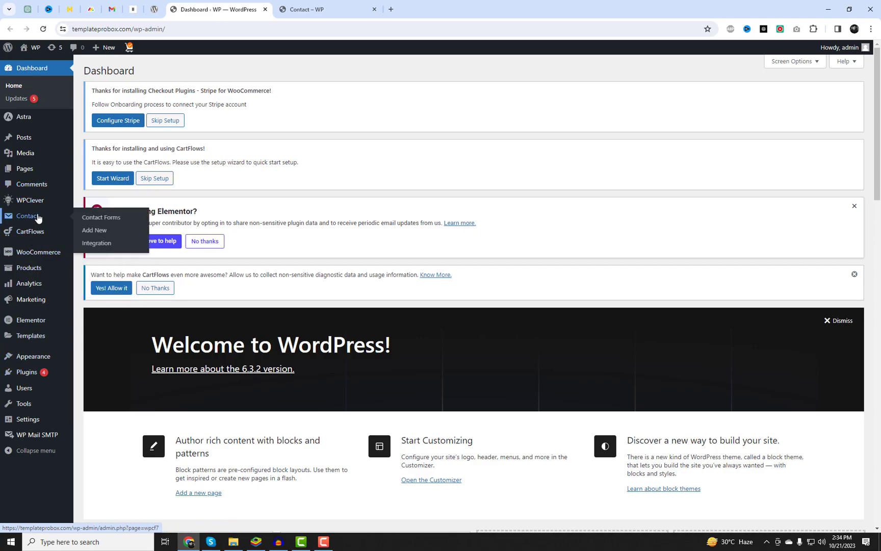
left_click(96, 219)
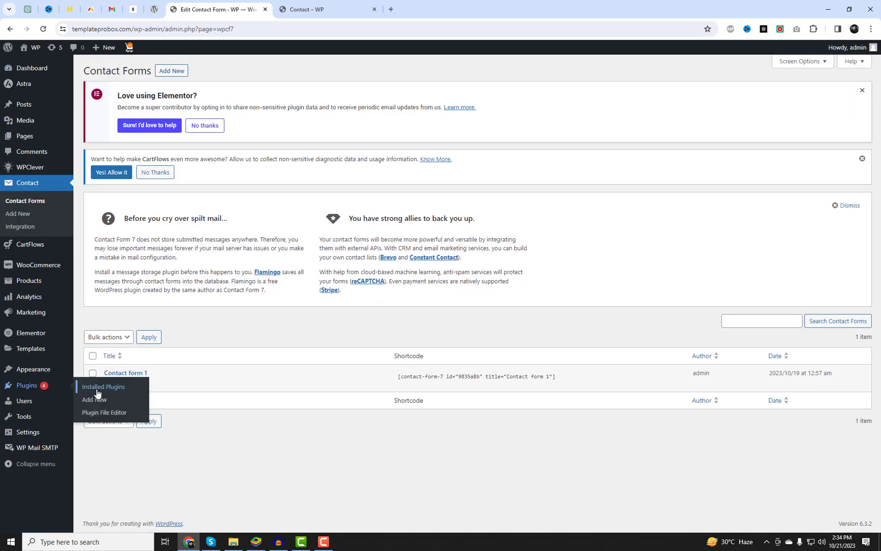
mouse_move(143, 390)
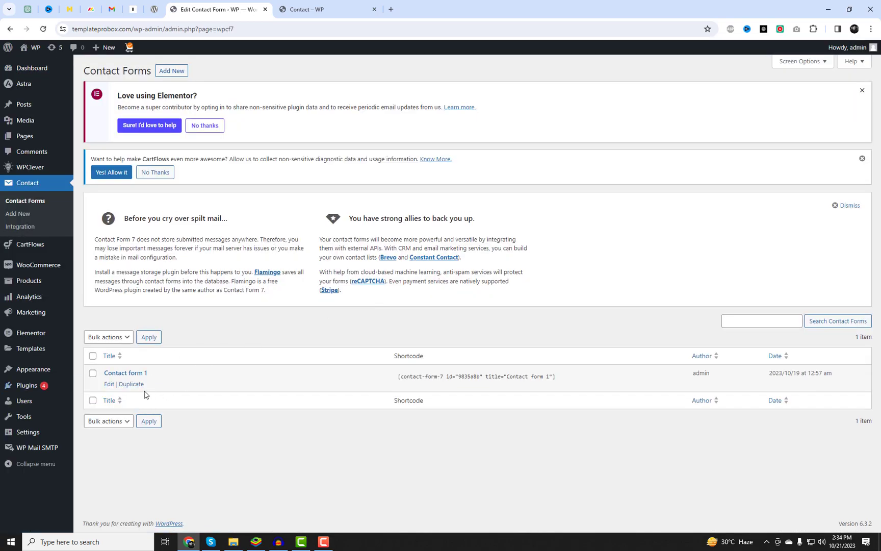
left_click(109, 385)
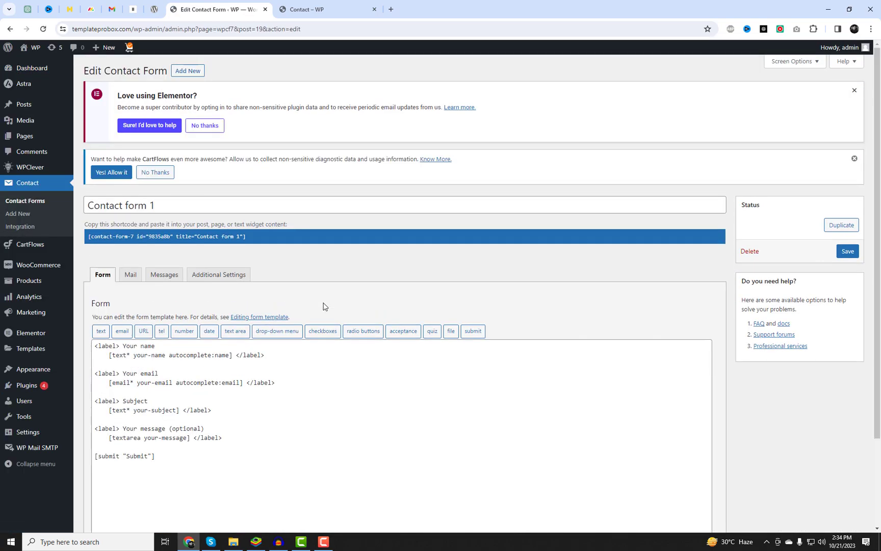
scroll(272, 298, "down", 2)
Open the installed plugins page in a separate tab and go to the page for adding new plugins.
mouse_move(76, 386)
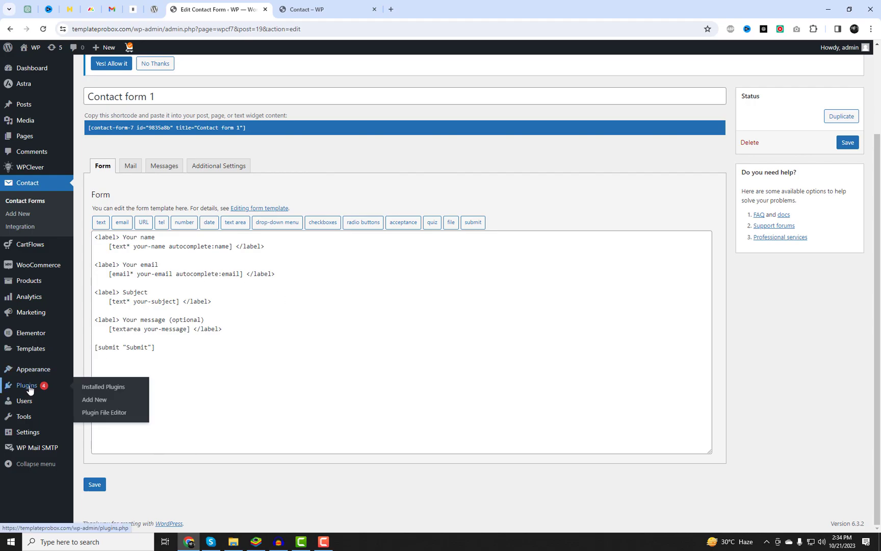
right_click(108, 389)
left_click(145, 396)
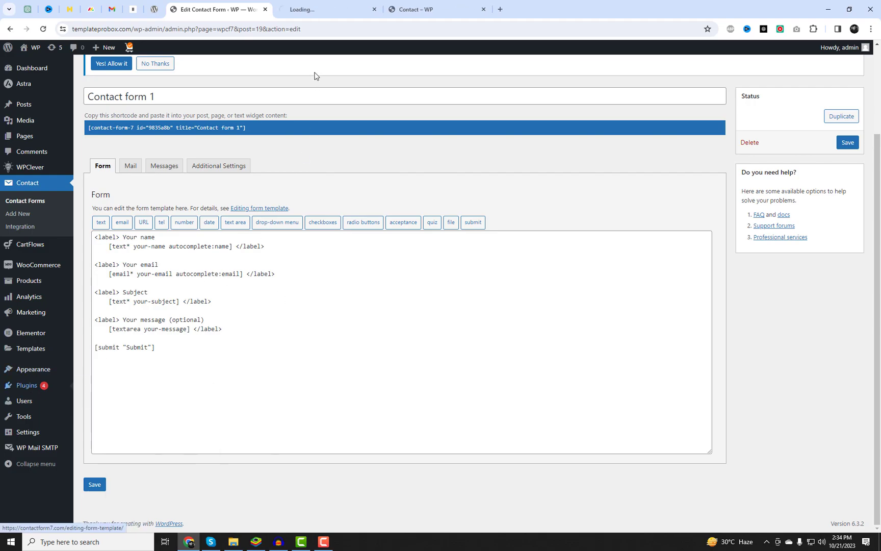
left_click(303, 4)
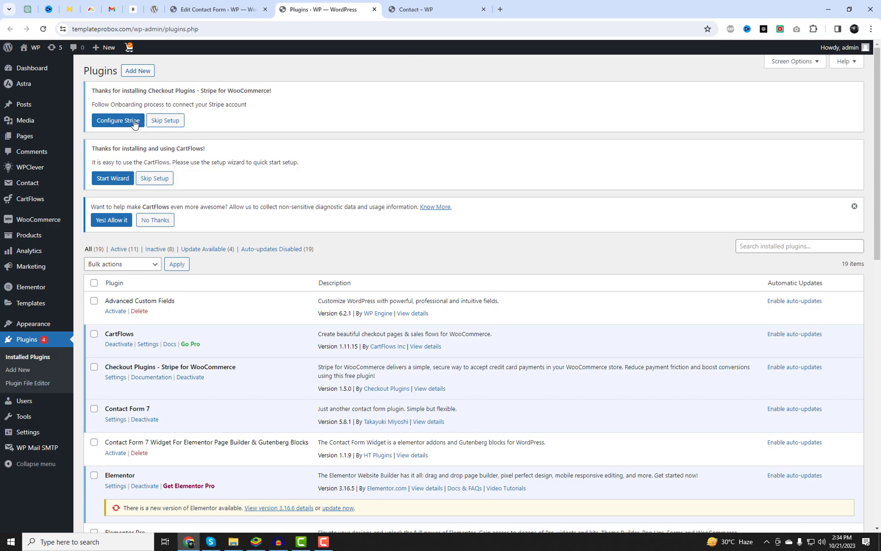
left_click(139, 71)
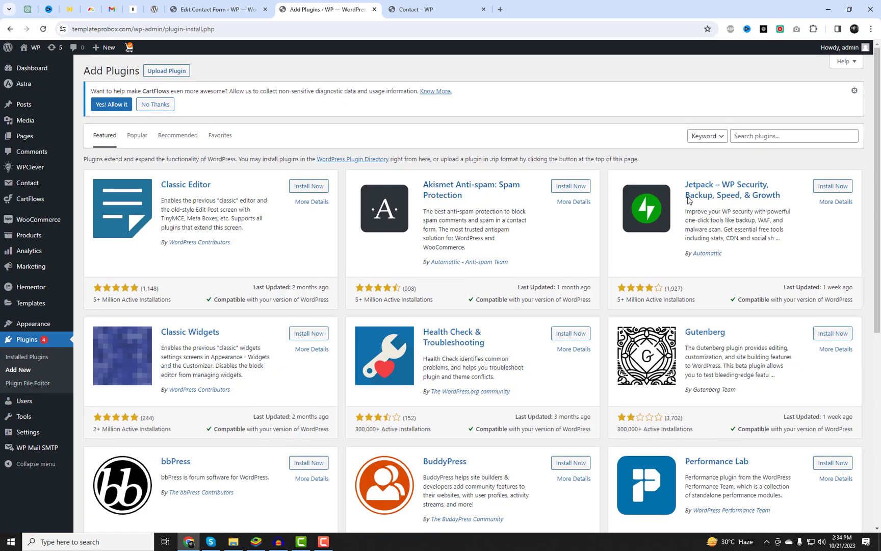
Search for the "Serial Number for Contact Form 7" plugin, then install and activate it.
left_click(743, 141)
key("ctrl+v")
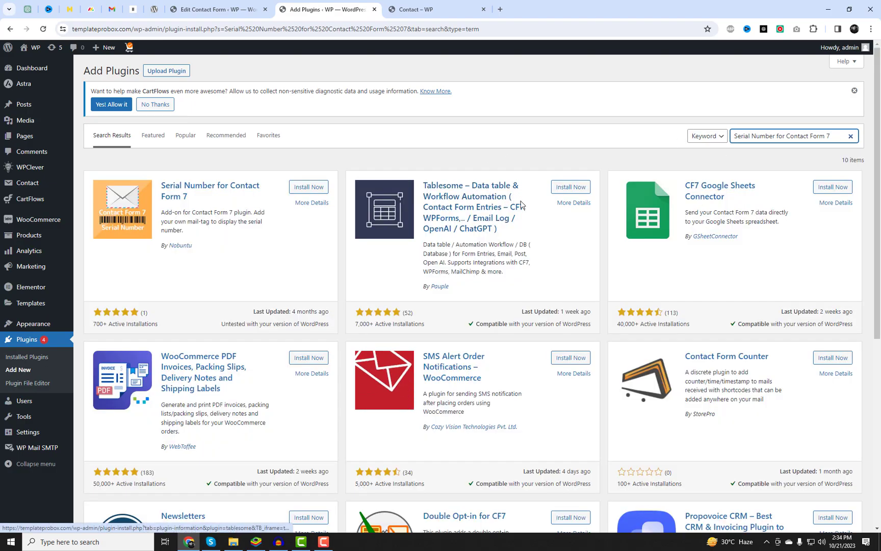
left_click(305, 188)
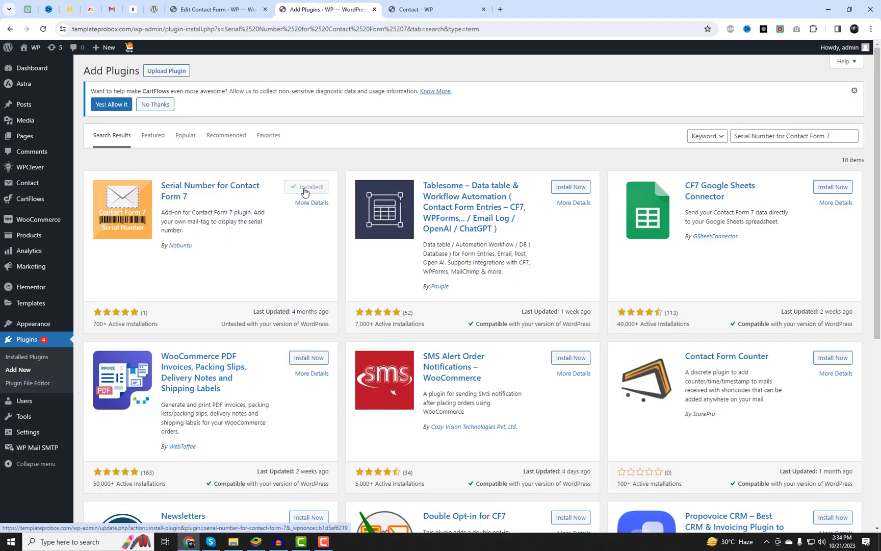
left_click(313, 188)
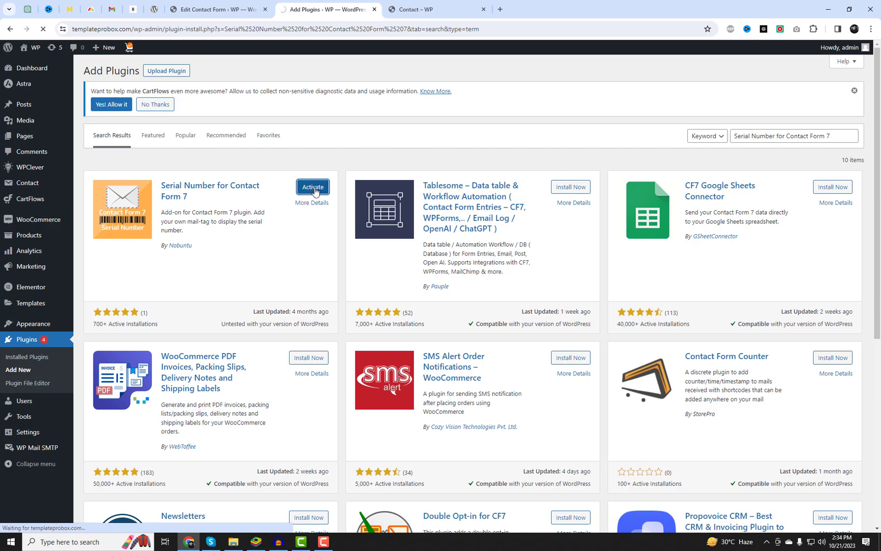
Find Serial Number for Contact Form 7 in the installed plugins and open its settings for Contact form 1.
key("ctrl+f")
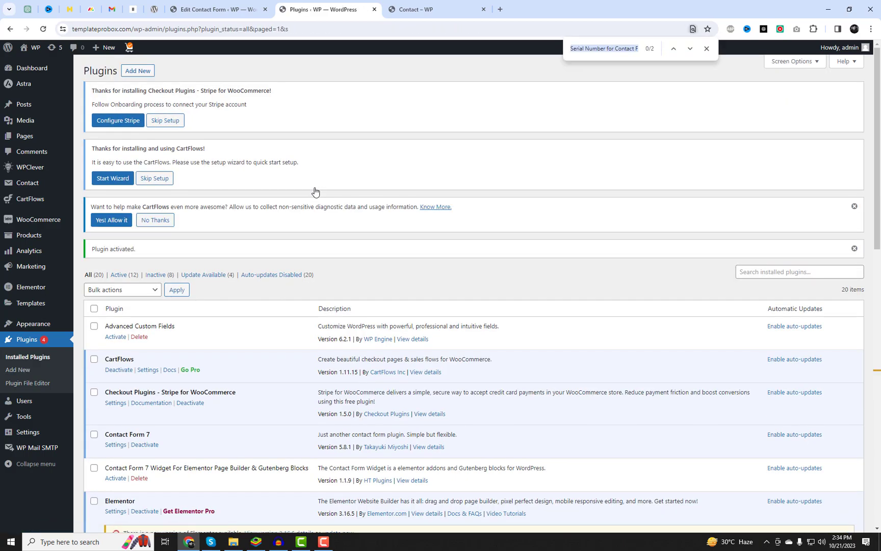
key("Return")
left_click(113, 306)
scroll(462, 260, "down", 4)
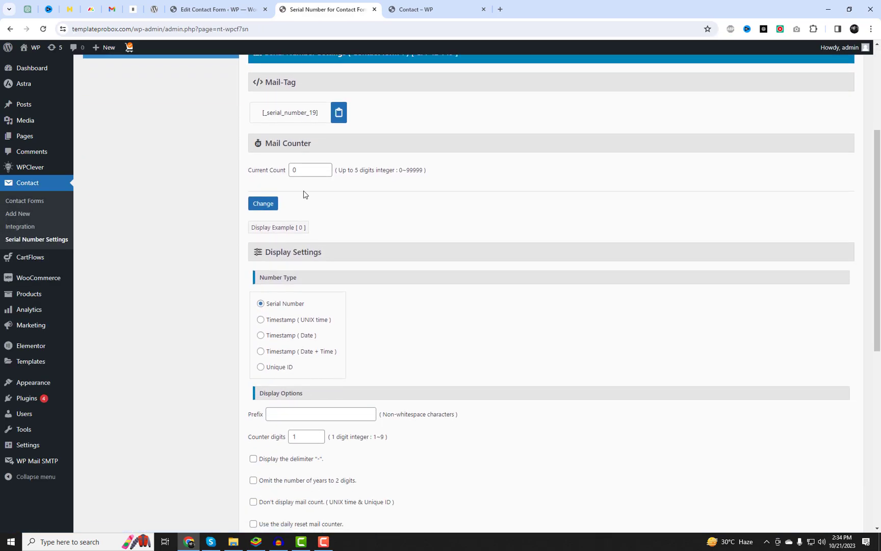
scroll(321, 204, "up", 1)
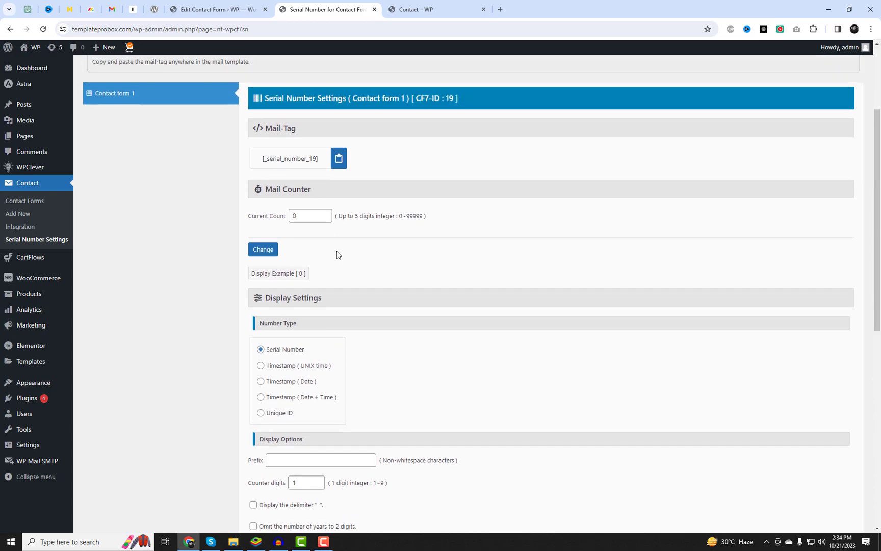
Try the Timestamp (UNIX time) and Unique ID number types, and set the type back to Serial Number.
left_click(260, 366)
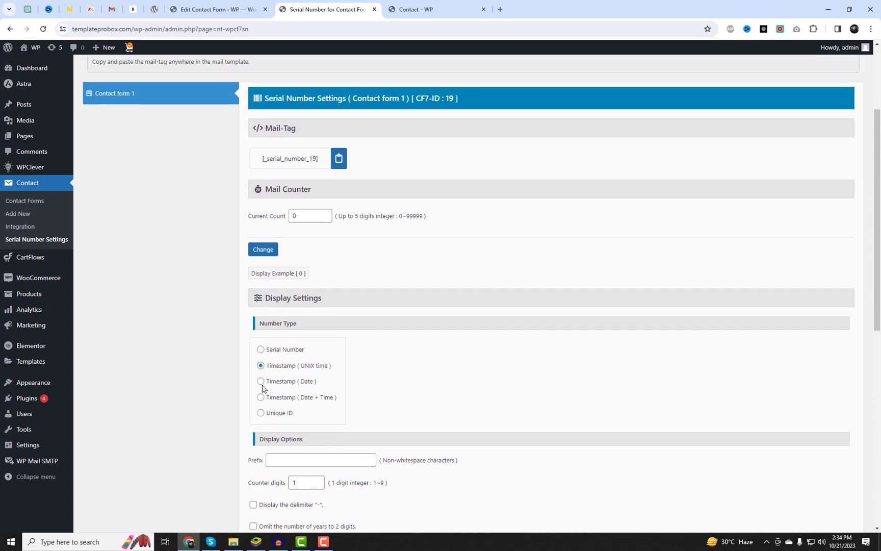
left_click(261, 413)
scroll(452, 413, "down", 1)
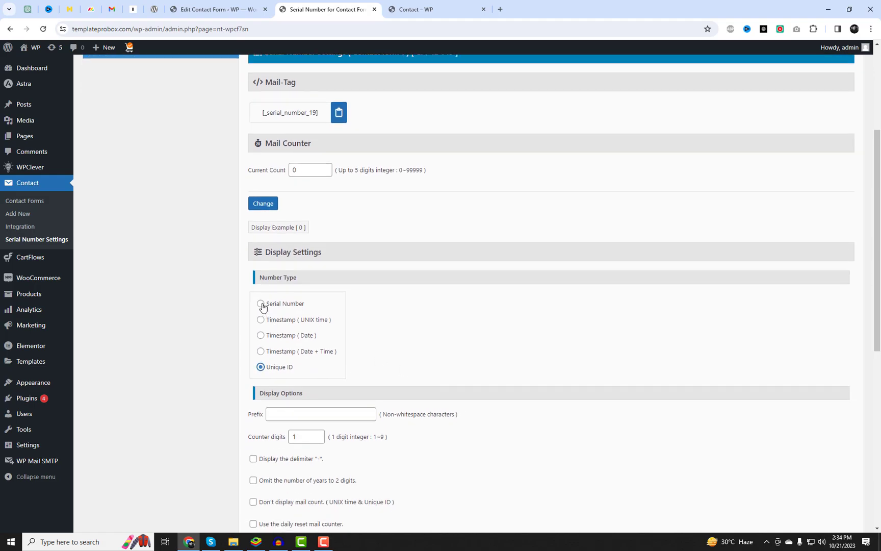
left_click(261, 305)
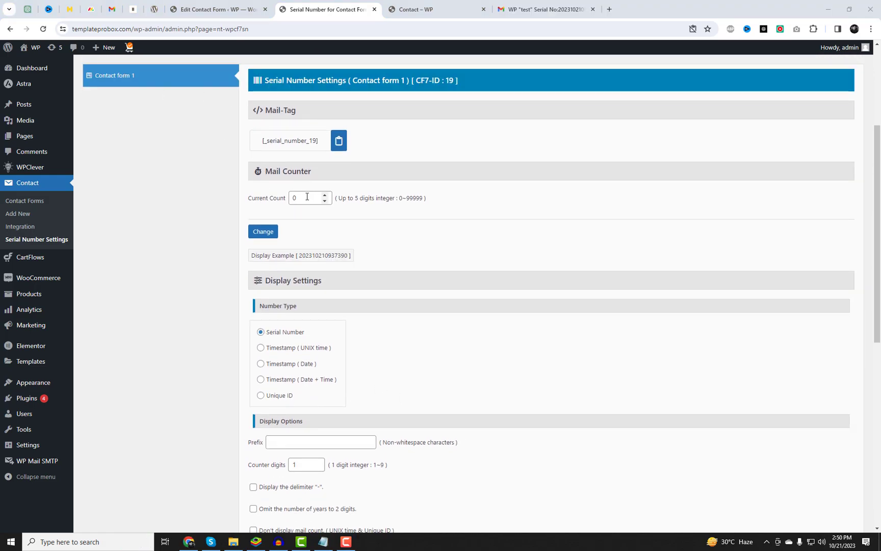
Set the mail counter's current count to 5858 and apply the change.
left_click_drag(306, 198, 280, 198)
left_click(393, 209)
left_click_drag(339, 198, 424, 199)
left_click(489, 216)
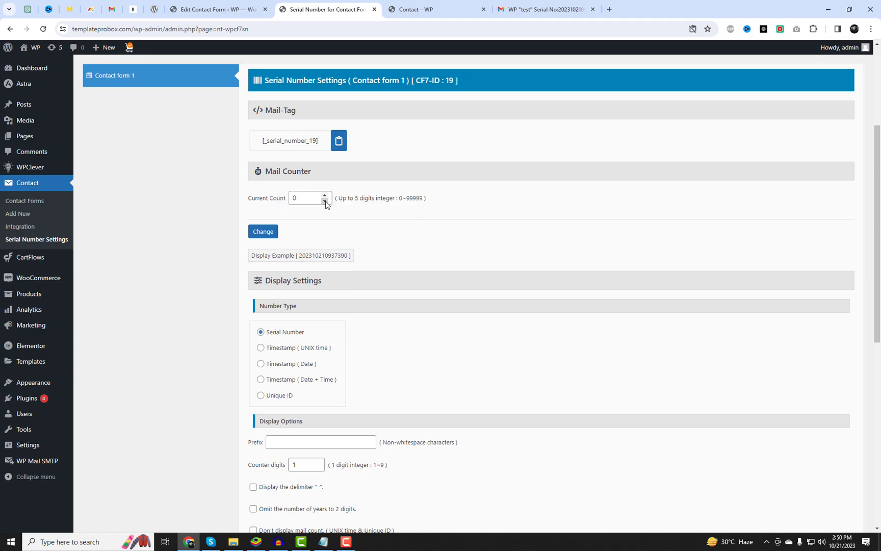
left_click_drag(312, 174, 266, 176)
left_click_drag(306, 198, 270, 195)
left_click(262, 235)
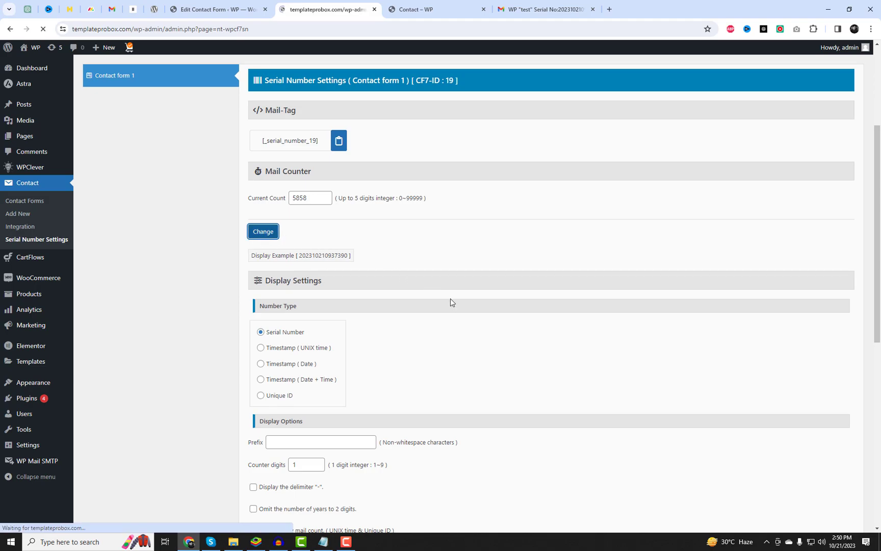
Try out the delimiter, two-digit year, mail count and daily reset display options, leaving all of them off.
scroll(472, 305, "down", 3)
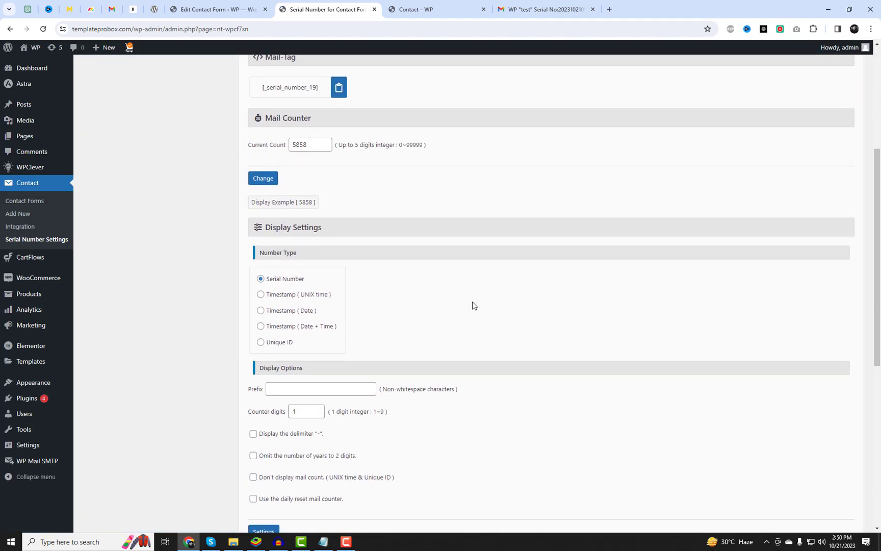
left_click_drag(257, 281, 300, 275)
left_click(470, 351)
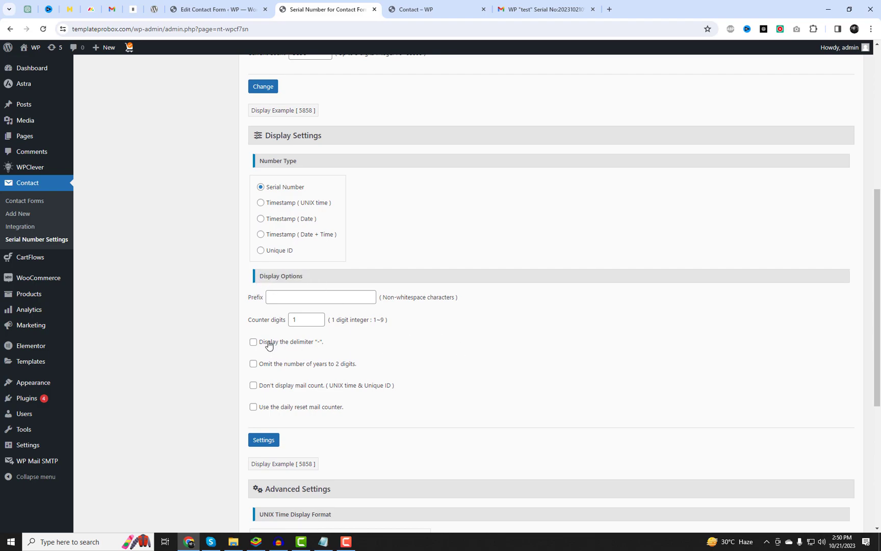
left_click(254, 366)
left_click(253, 343)
left_click(254, 386)
left_click(253, 387)
left_click(254, 408)
scroll(438, 431, "down", 2)
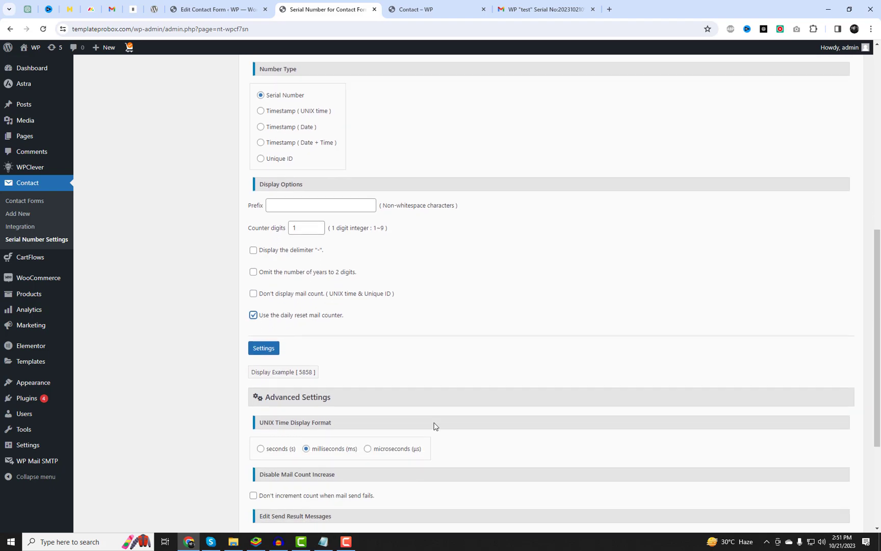
left_click(252, 316)
Set the UNIX time display format to seconds in the advanced settings.
scroll(466, 447, "down", 3)
left_click(367, 312)
left_click(261, 311)
scroll(374, 395, "down", 1)
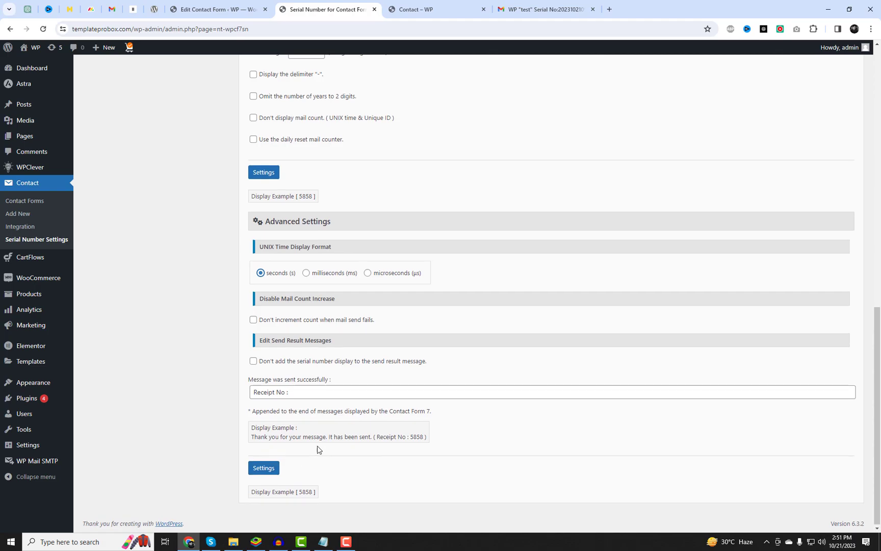
Save the mail counter setting again and copy the mail-tag [_serial_number_19].
scroll(317, 445, "up", 4)
scroll(317, 444, "up", 5)
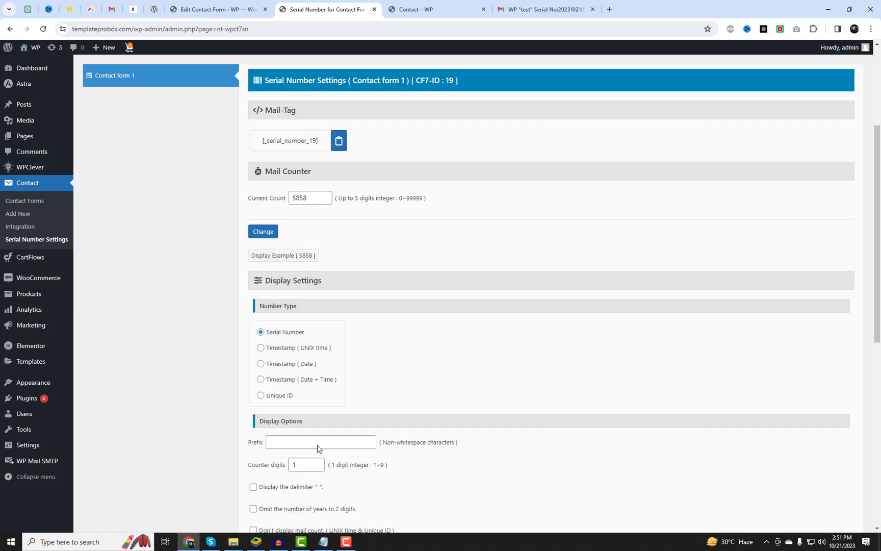
left_click(270, 233)
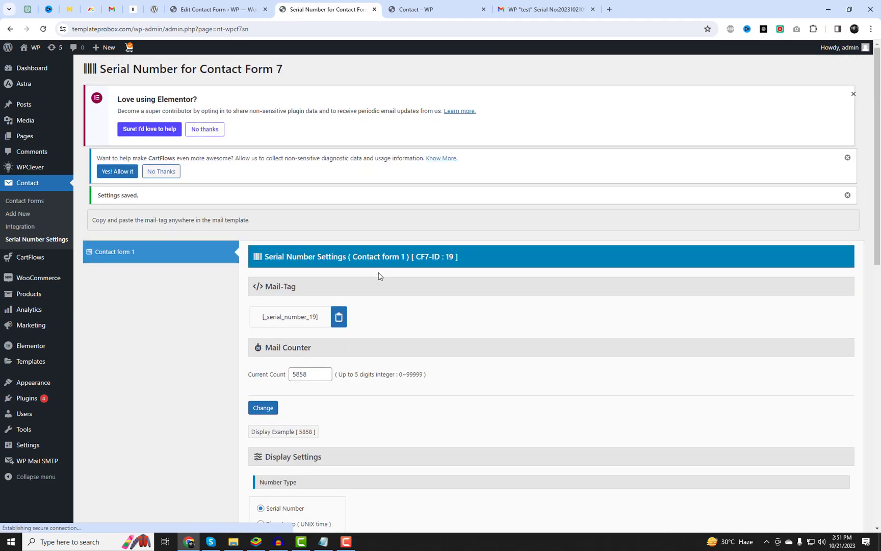
left_click(339, 318)
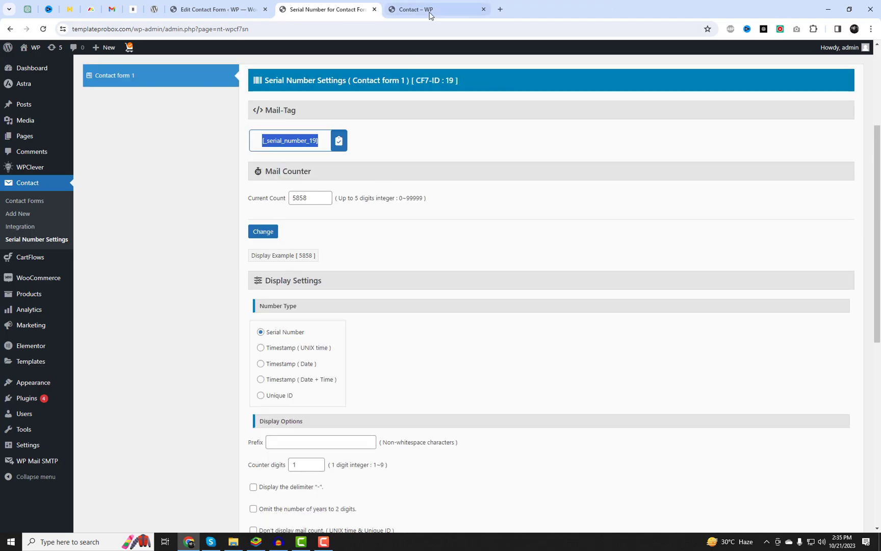
In Contact form 1's mail template, append "Serial No: [_serial_number_19]" to the end of the subject.
left_click(232, 2)
right_click(387, 176)
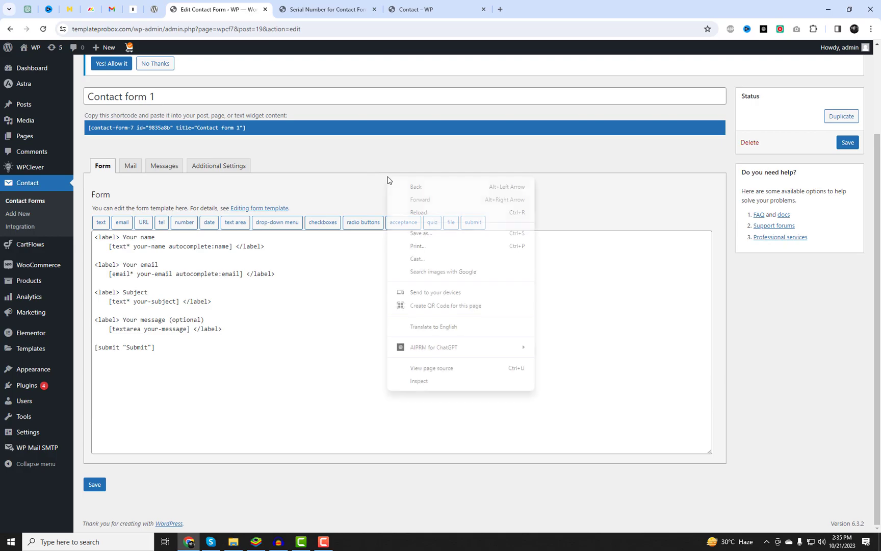
left_click(130, 170)
scroll(368, 319, "down", 1)
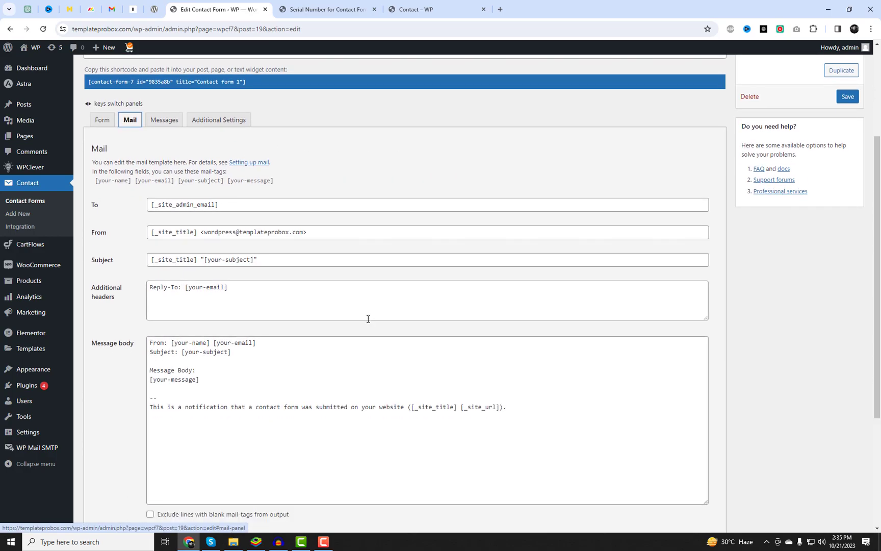
left_click(274, 260)
key("ctrl+v")
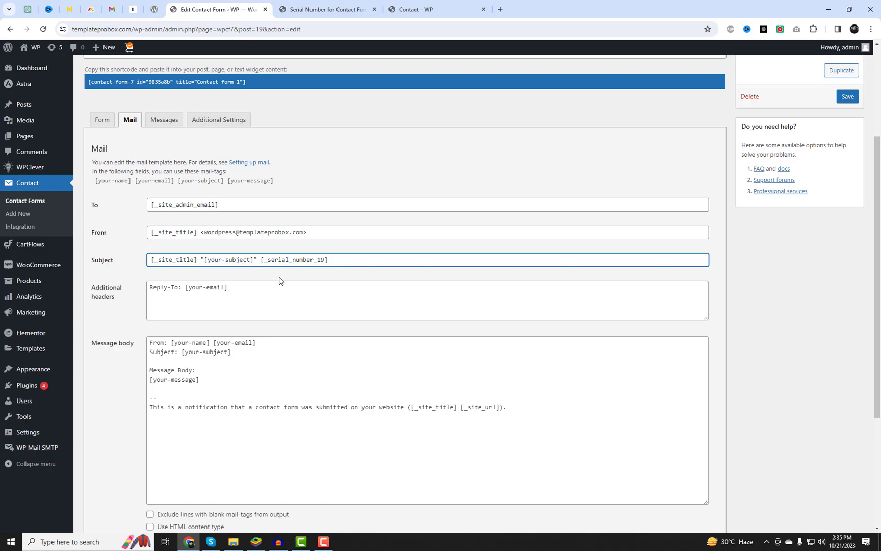
type("Serial No:")
Copy "Serial No: [_serial_number_19]" from the mail subject into the message body, on its own line below the Subject line.
left_click_drag(261, 261, 372, 258)
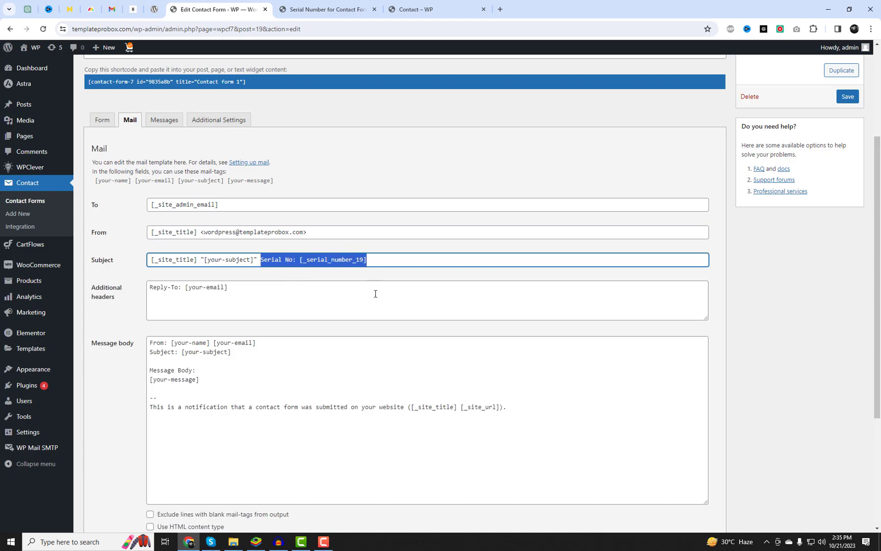
left_click(247, 355)
key("Return")
key("Return")
key("Return")
key("ctrl+v")
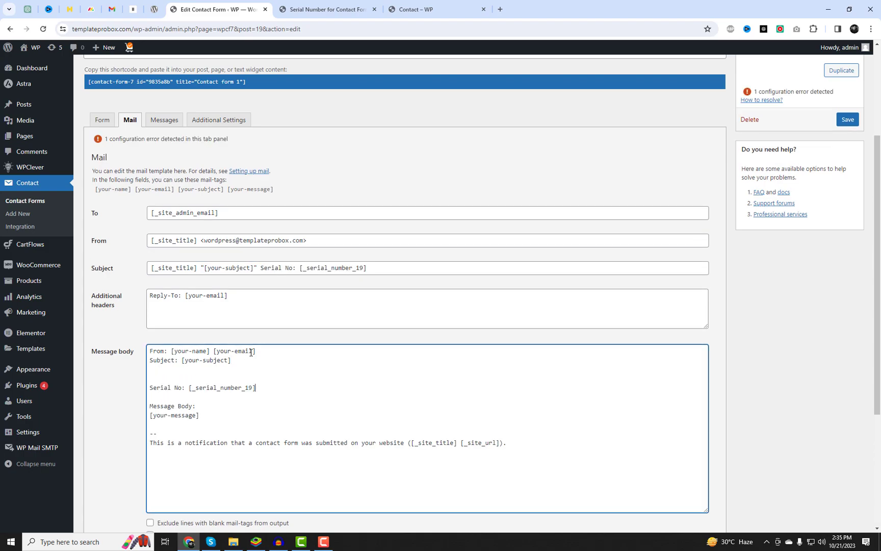
Remove the extra blank line above the "Serial No: [_serial_number_19]" line in the message body and save the contact form.
left_click(182, 376)
key("Delete")
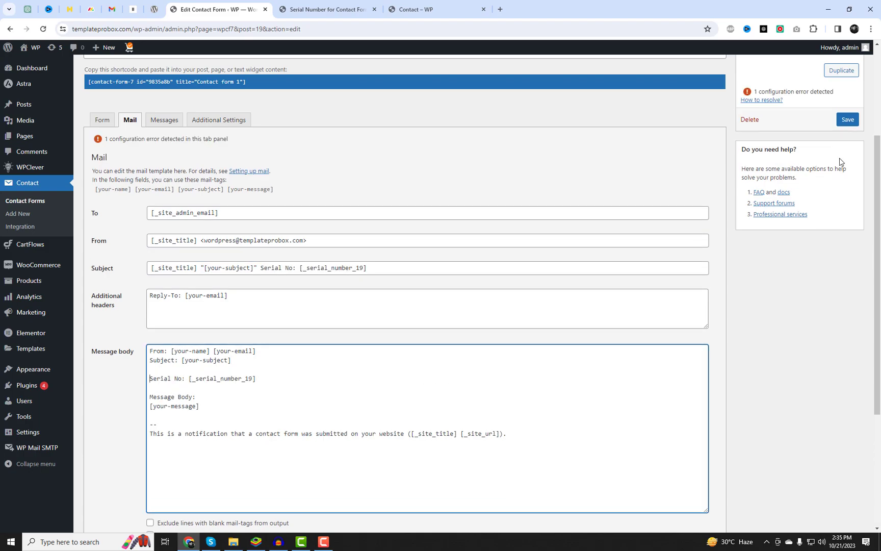
left_click(848, 120)
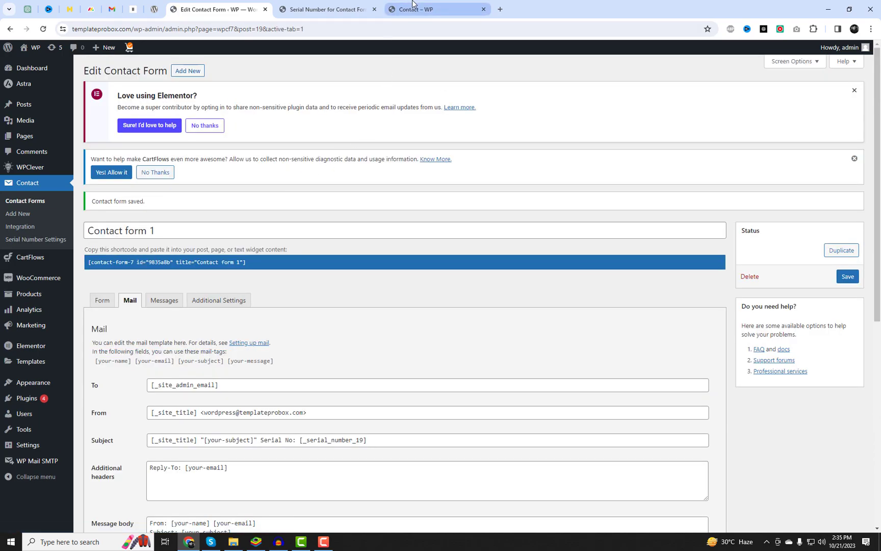
Reload the site's Contact page and submit the form with a name, an e-mail address, the subject "hi" and the message "this is test message....".
left_click(413, 4)
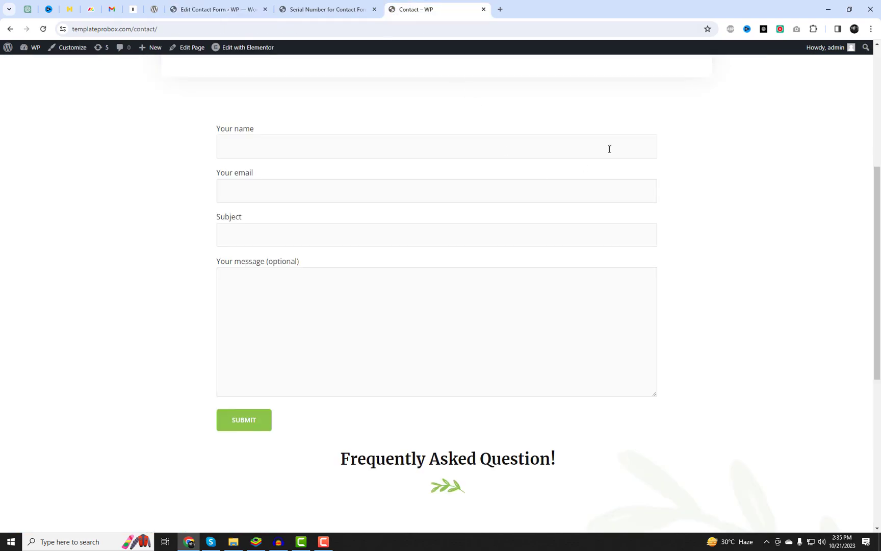
right_click(600, 126)
left_click(631, 158)
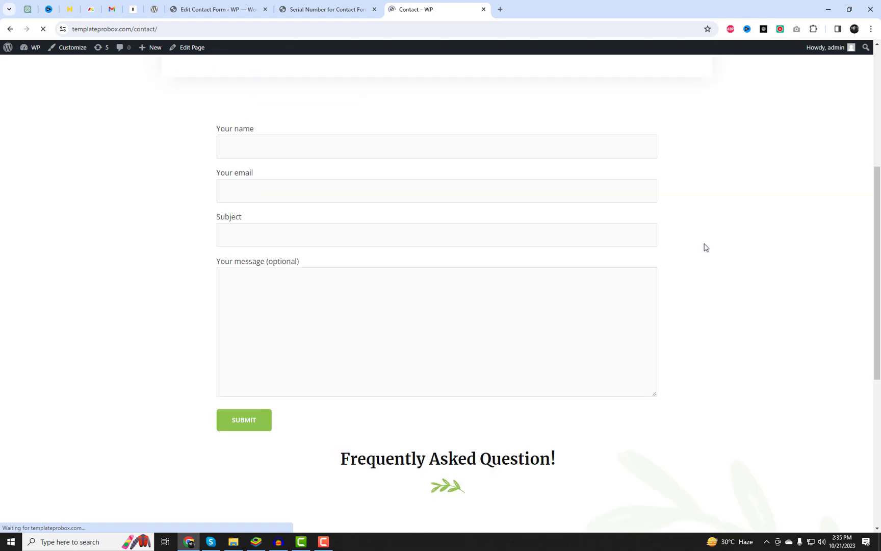
left_click(256, 144)
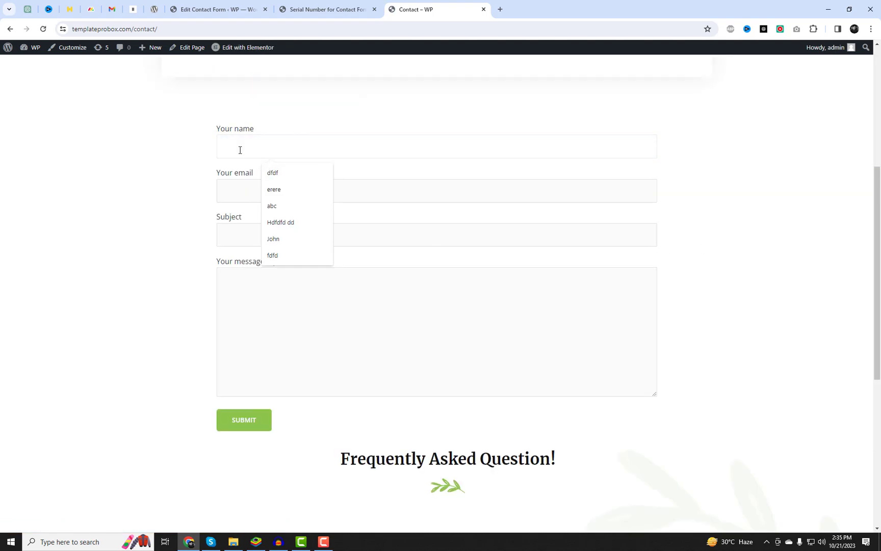
type("John")
key("Tab")
type("jih")
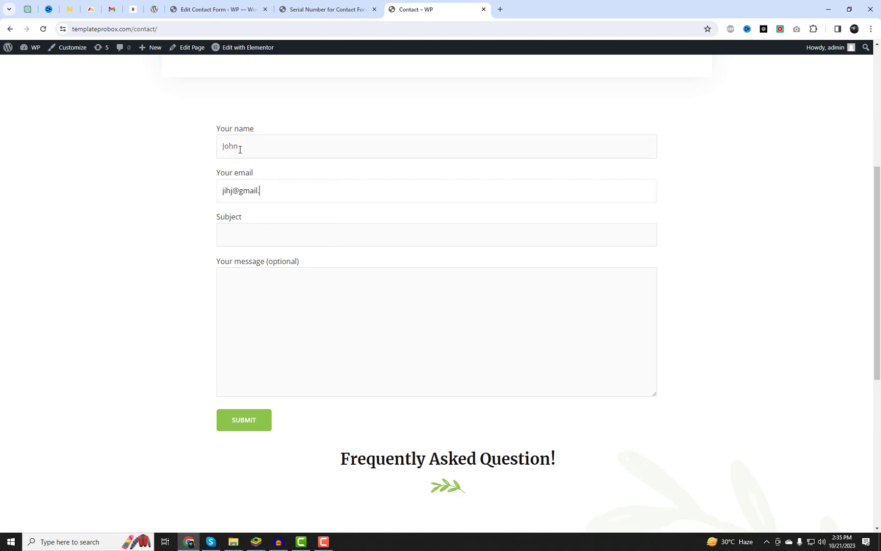
key("Tab")
type("hi")
key("Tab")
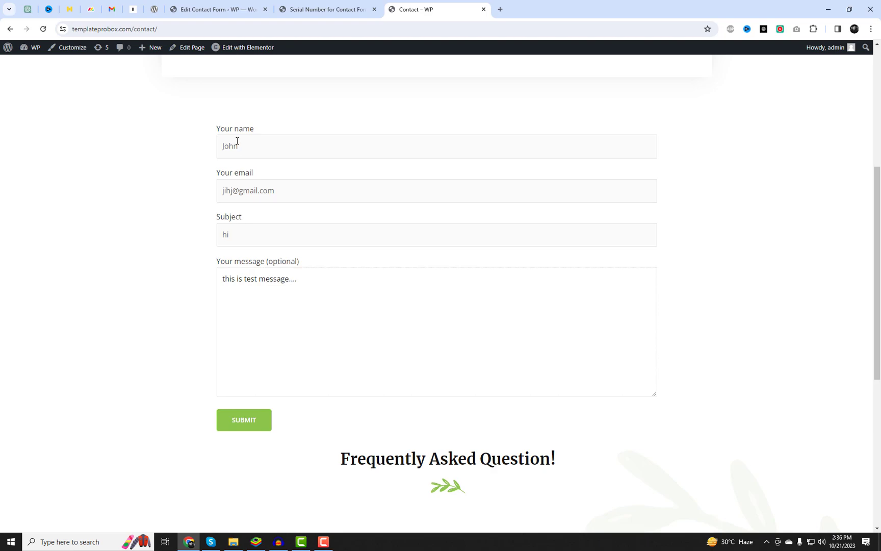
left_click(242, 422)
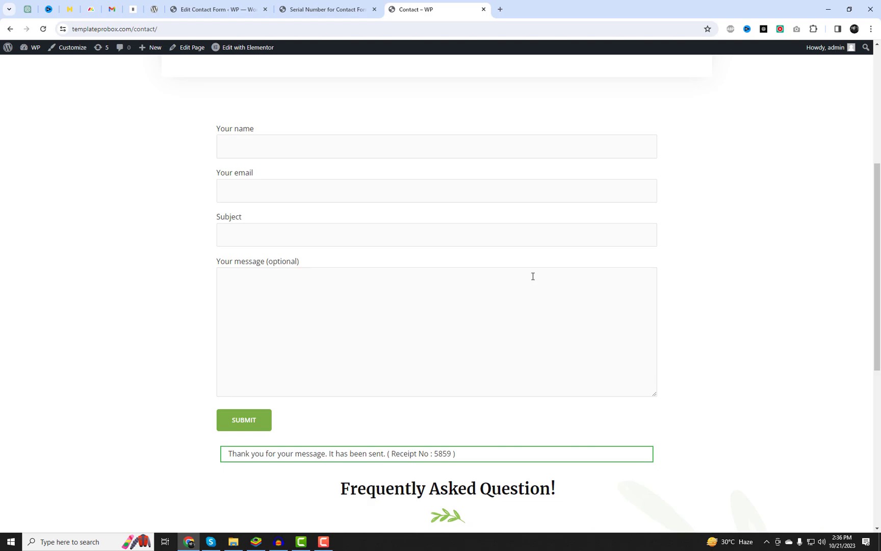
Compare the receipt number in the form's confirmation message with the current count in the Serial Number settings.
scroll(495, 411, "down", 2)
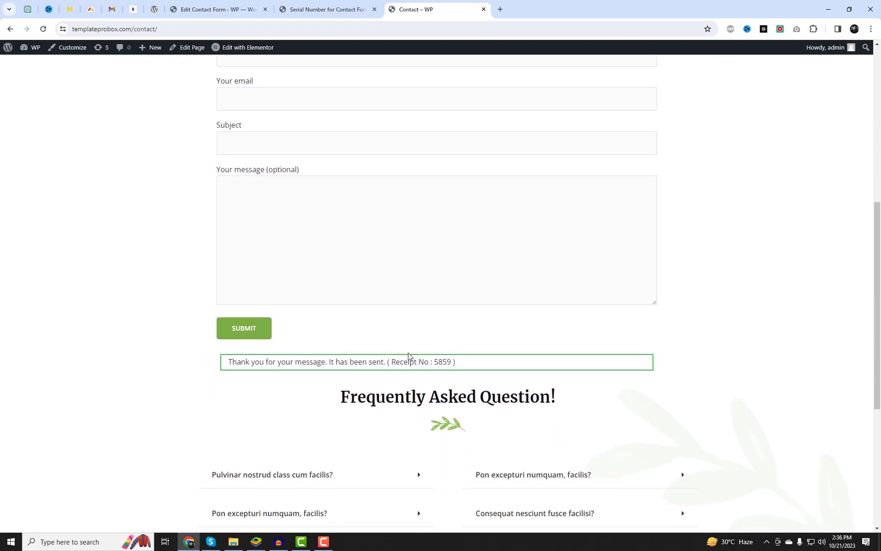
left_click_drag(391, 364, 461, 366)
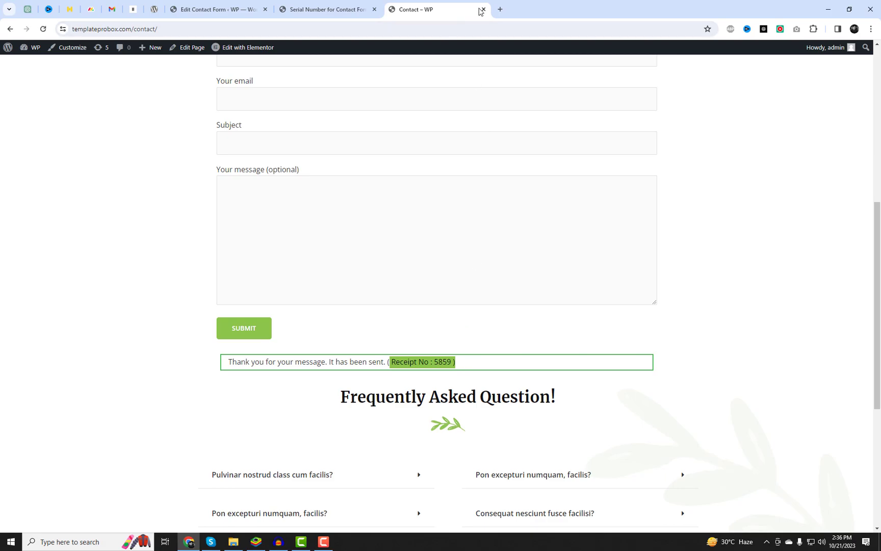
left_click(218, 11)
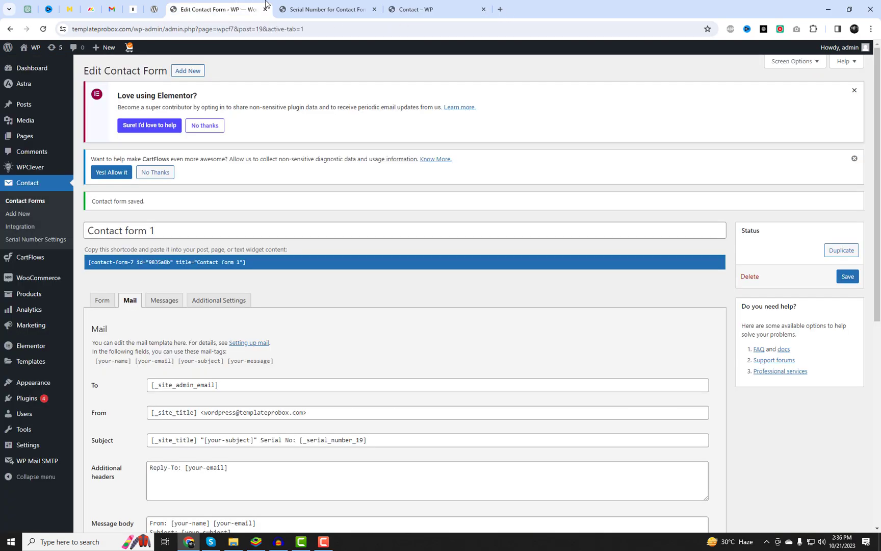
left_click(314, 9)
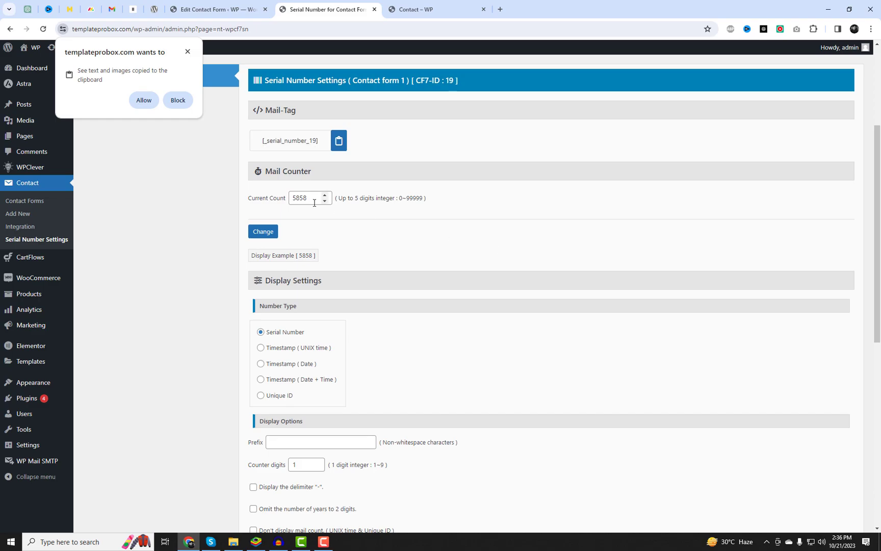
left_click_drag(311, 198, 294, 198)
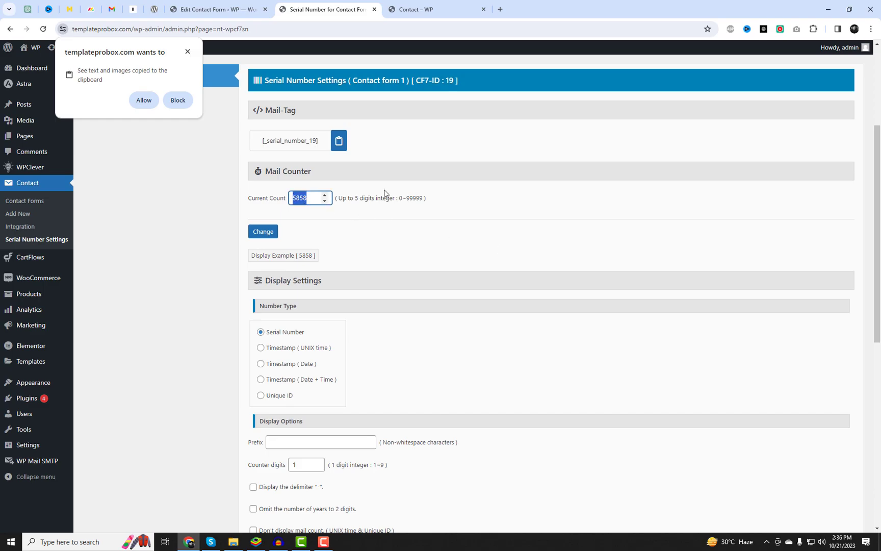
Go to gmail.com in a new browser tab and check the serial number in the subject and body of the "hi" notification email.
left_click(432, 4)
left_click(499, 9)
type("gmail.com")
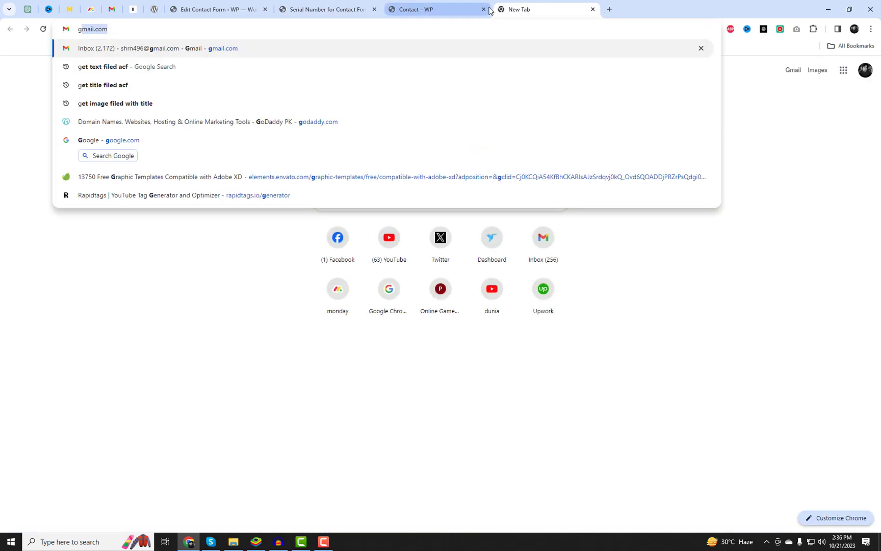
key("Return")
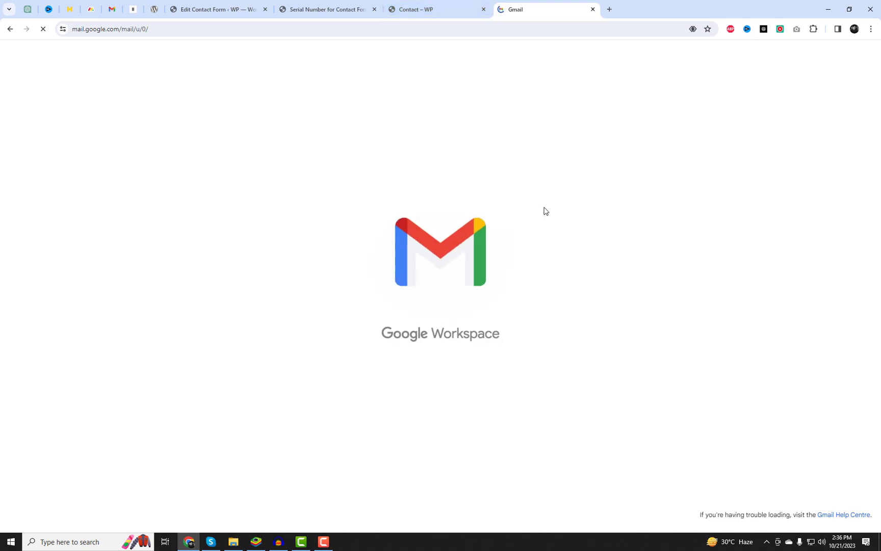
left_click(163, 130)
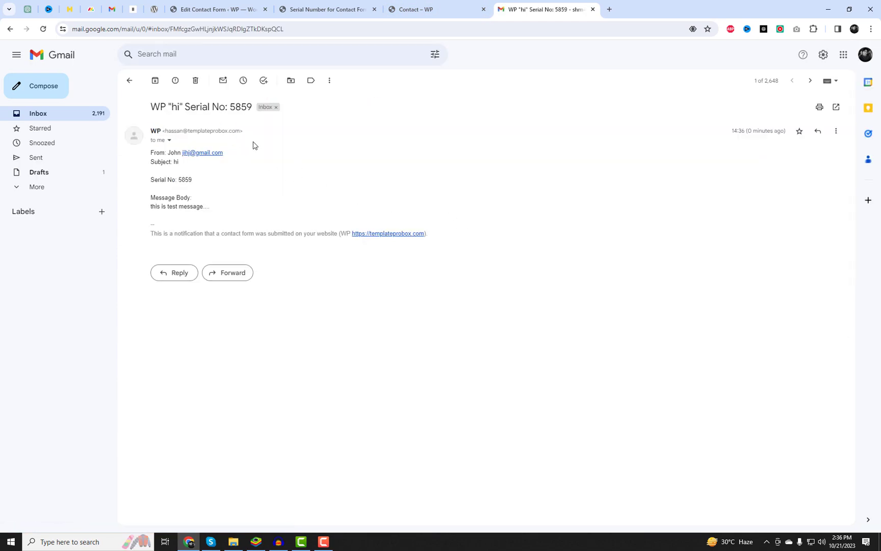
left_click_drag(187, 108, 250, 108)
left_click(251, 108)
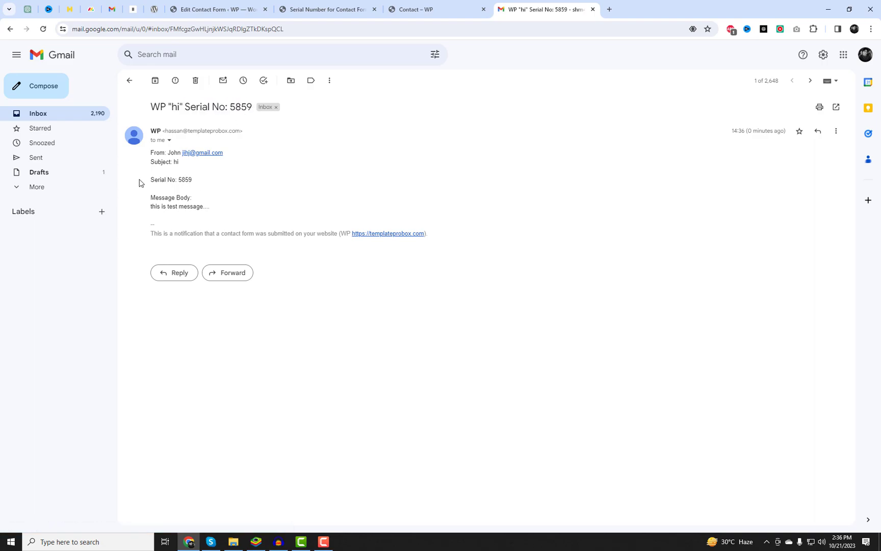
left_click_drag(153, 179, 195, 183)
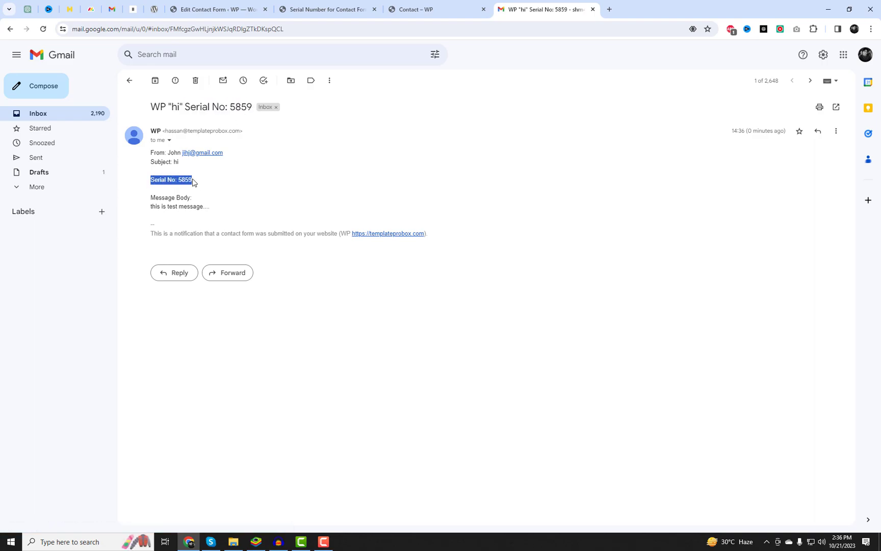
left_click(275, 190)
Submit the site's contact form again with a name, an e-mail address, the subject "hello" and the message "test message...".
left_click(422, 6)
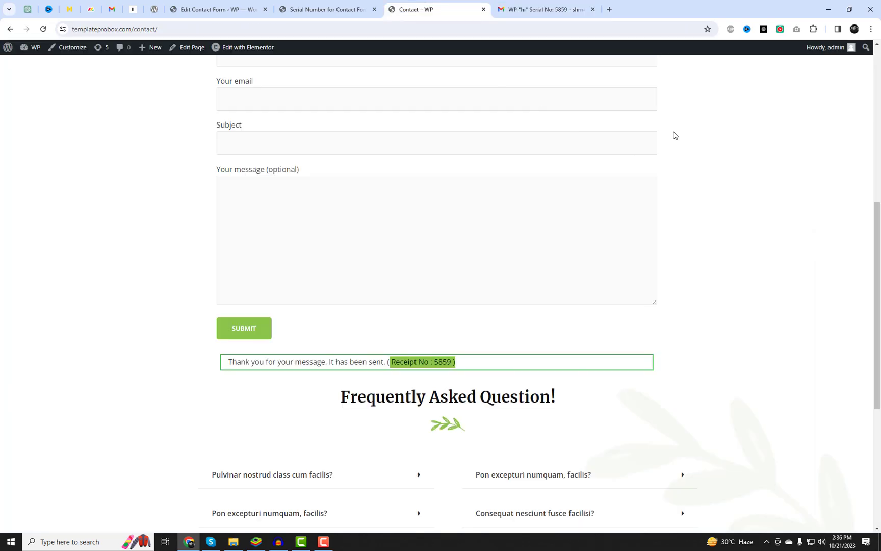
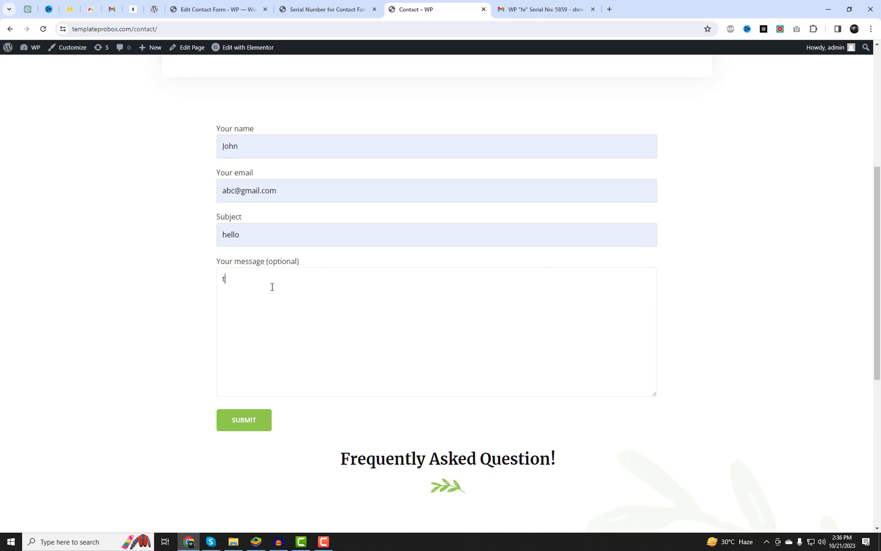
type("message...")
left_click(251, 425)
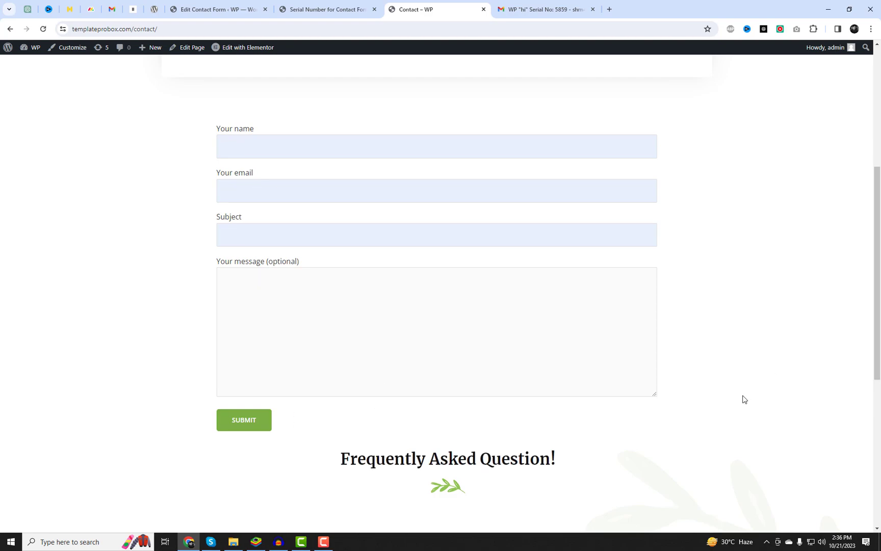
Compare the receipt number in the confirmation message with the serial number in the "hello" notification email's subject and body in Gmail.
scroll(488, 375, "down", 1)
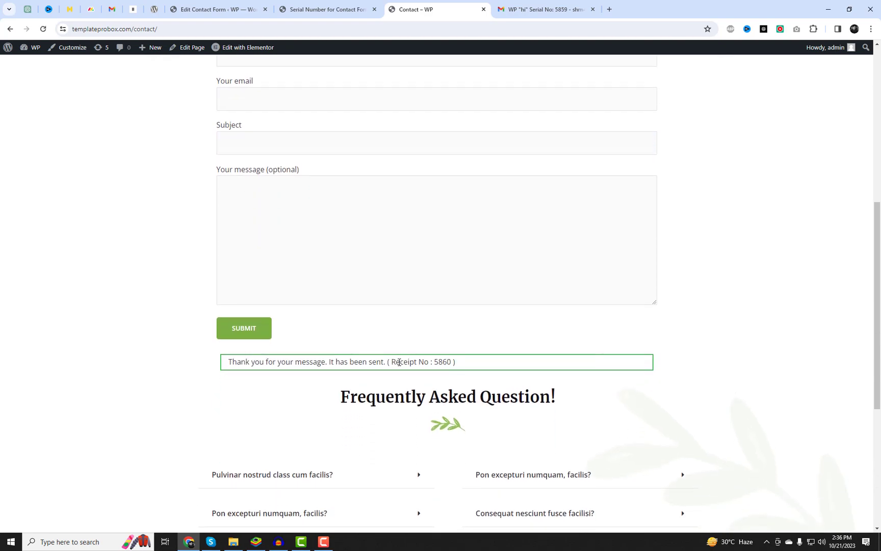
left_click_drag(390, 363, 453, 362)
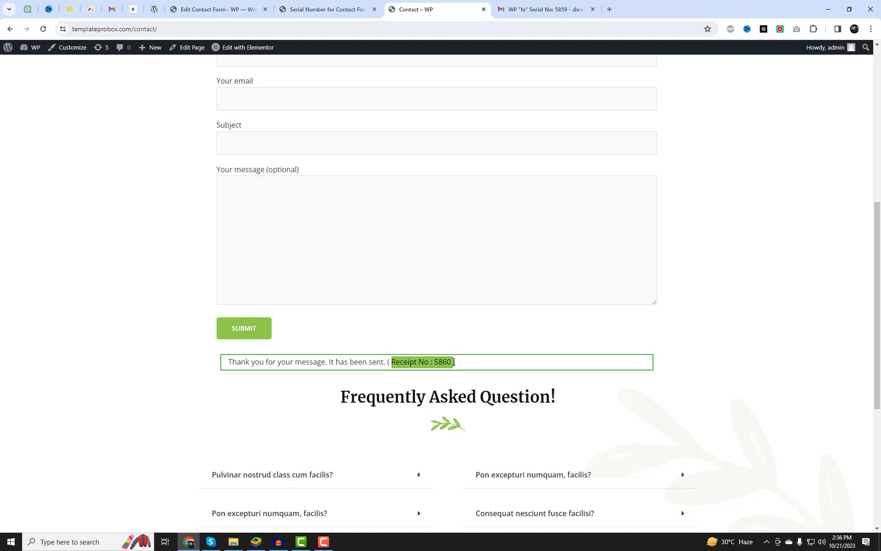
left_click(520, 3)
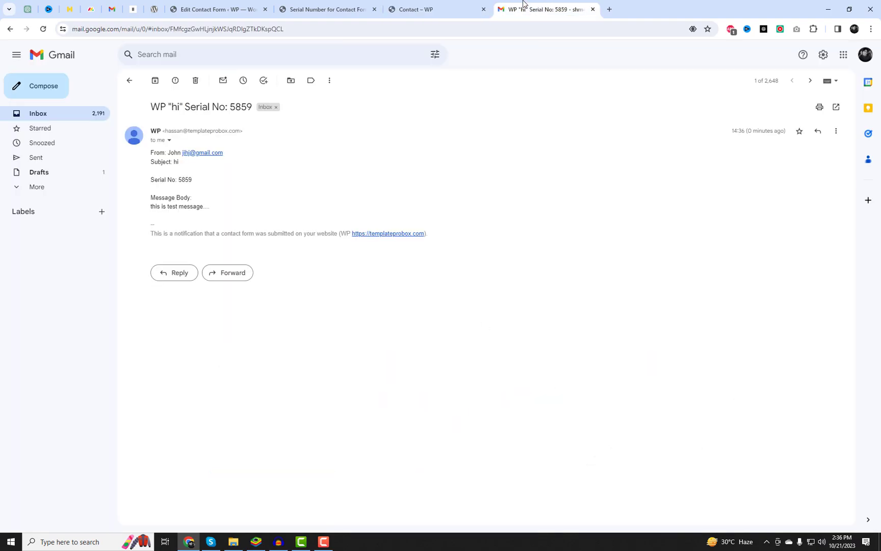
left_click(72, 114)
left_click(167, 126)
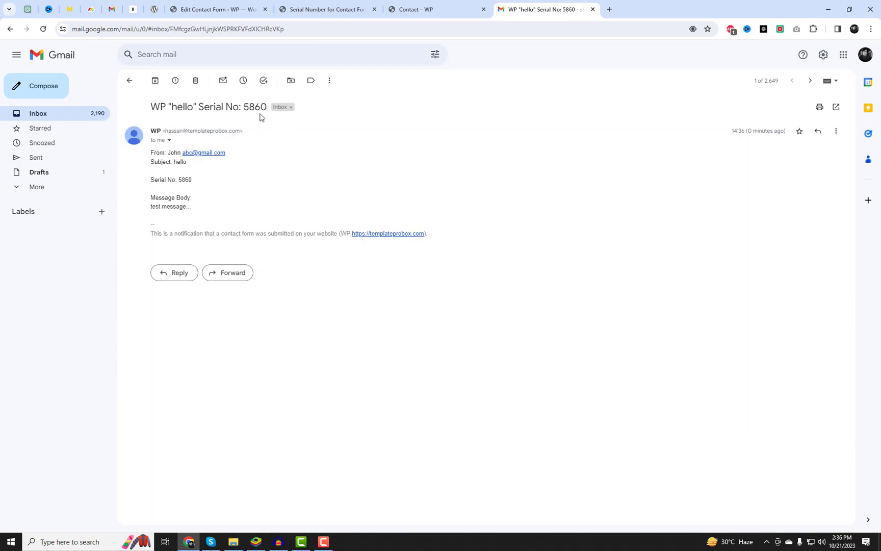
left_click_drag(243, 107, 268, 107)
triple_click(159, 180)
left_click(367, 205)
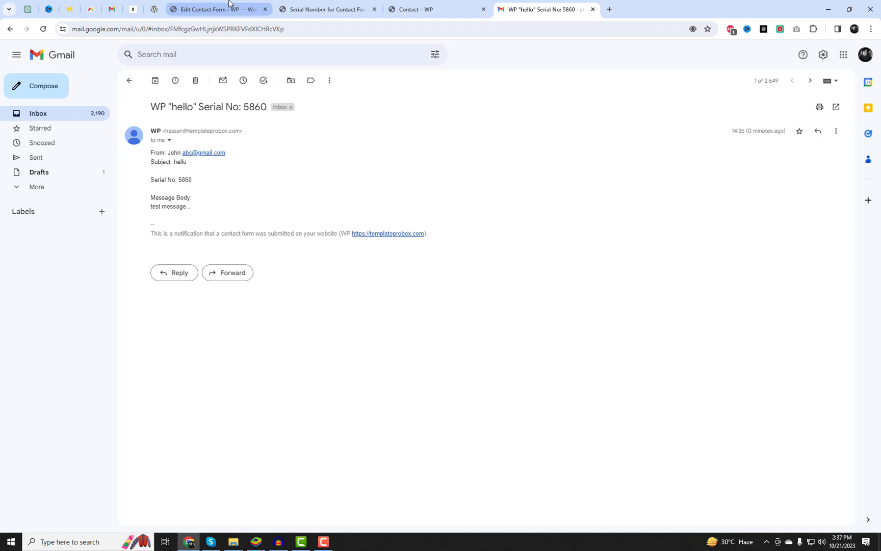
Return to the Serial Number settings and try to save the mail counter with its current count cleared.
left_click(334, 8)
scroll(592, 311, "down", 1)
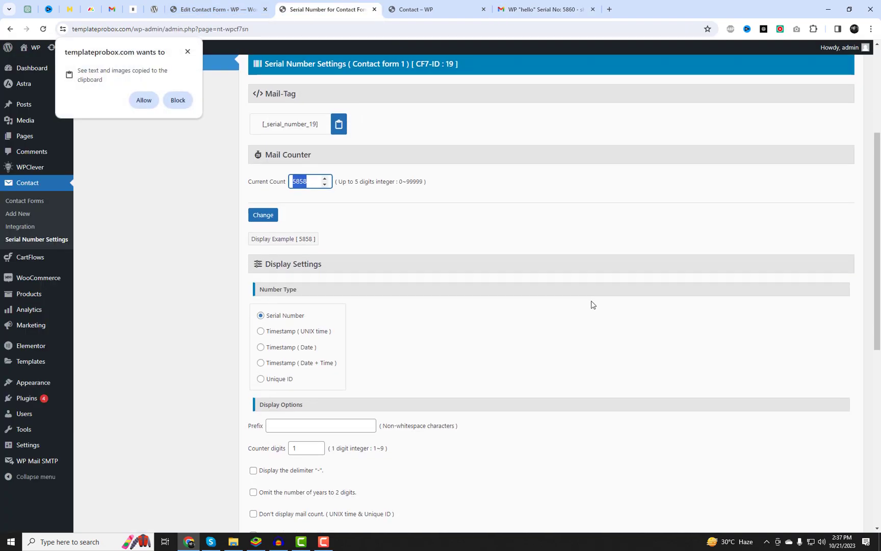
left_click_drag(320, 152, 288, 152)
key("BackSpace")
left_click(273, 187)
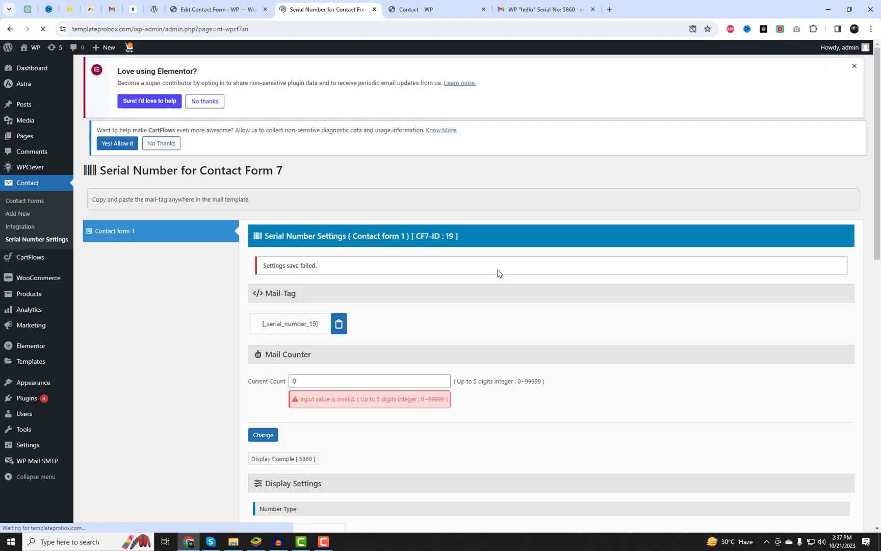
Set the number type to Timestamp ( Date ), save the settings with the current count at 0, and check the display example.
scroll(514, 273, "down", 2)
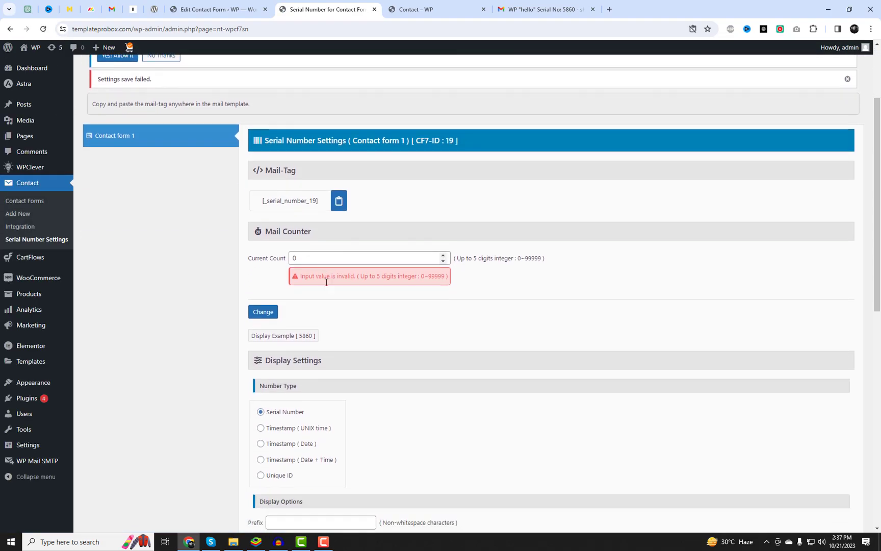
scroll(327, 282, "down", 2)
double_click(307, 191)
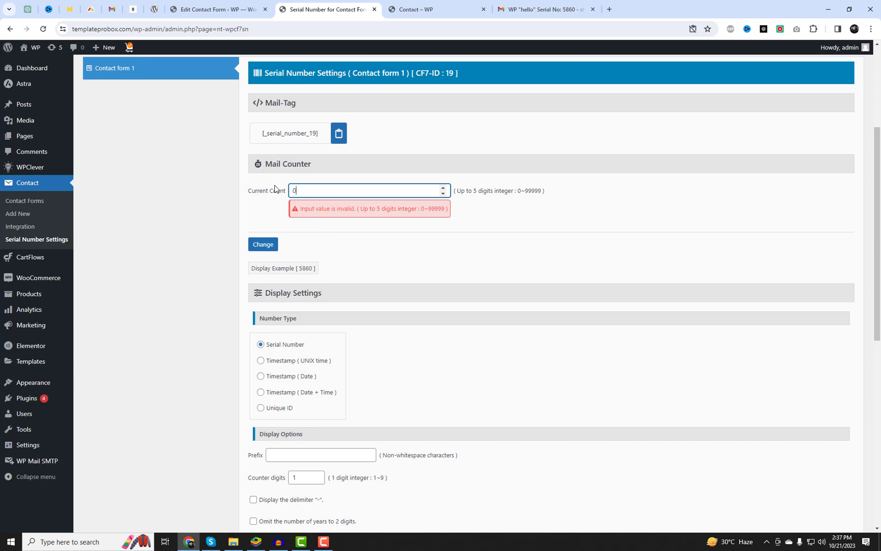
left_click(295, 367)
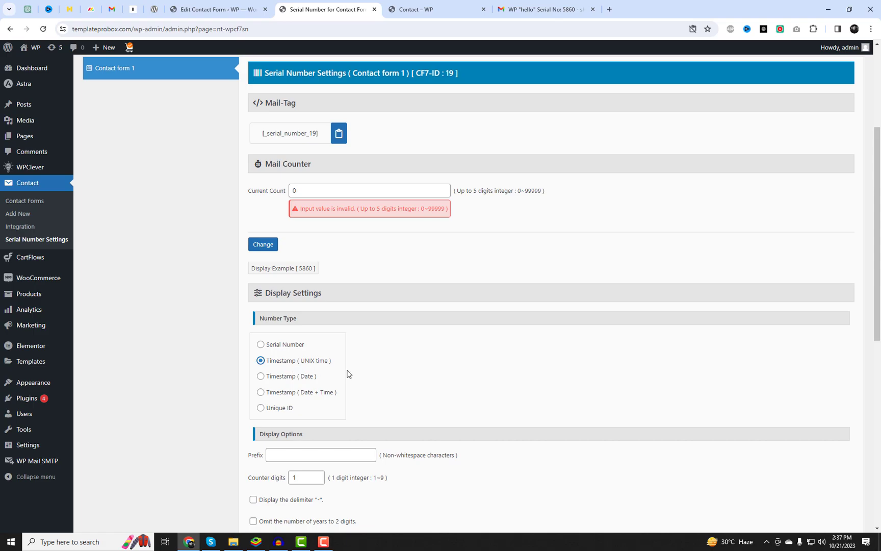
scroll(348, 371, "down", 2)
left_click(277, 287)
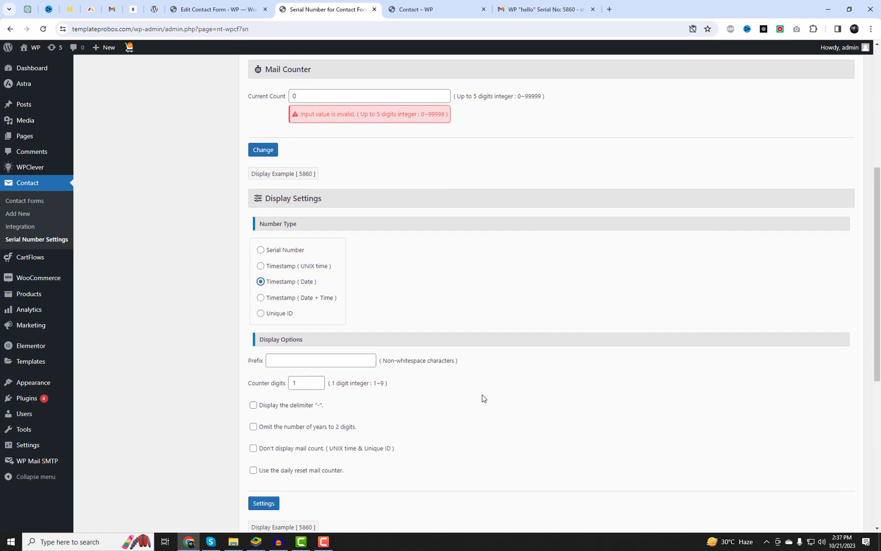
scroll(278, 316, "down", 5)
scroll(277, 438, "down", 2)
left_click(271, 473)
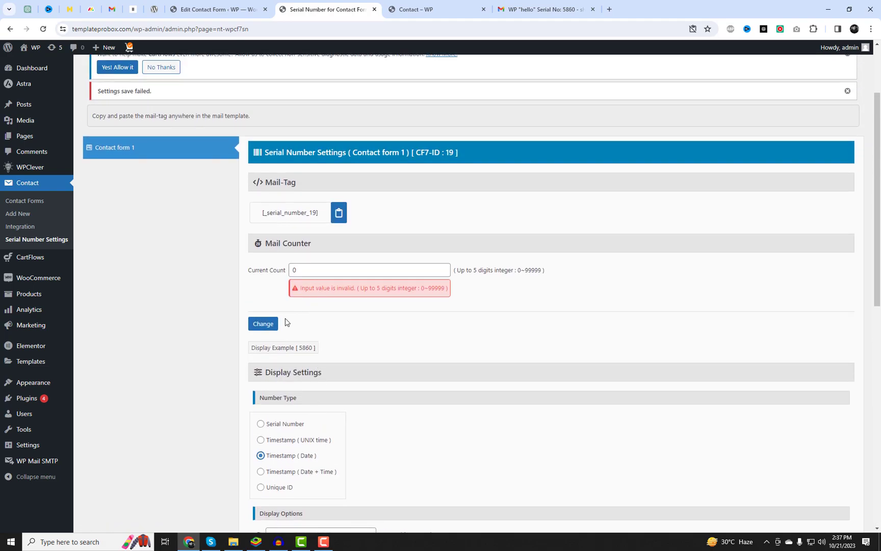
left_click(262, 326)
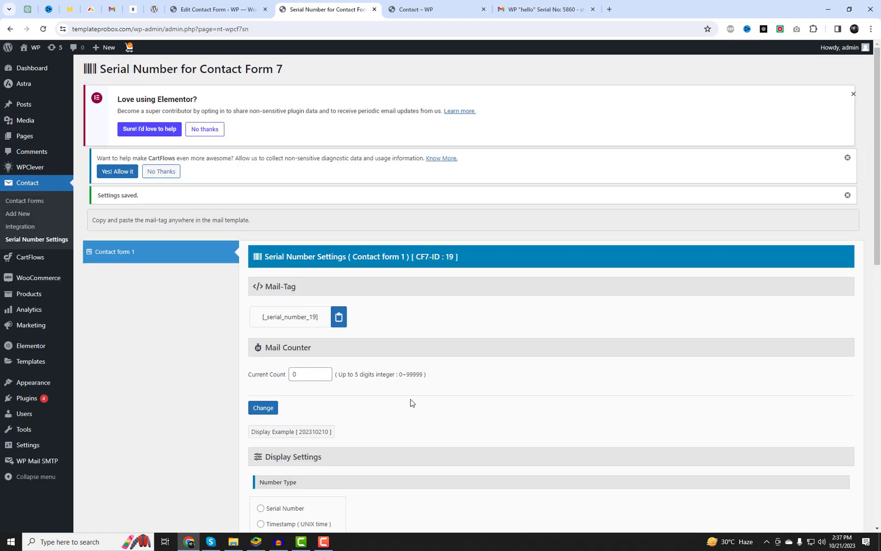
scroll(411, 402, "down", 3)
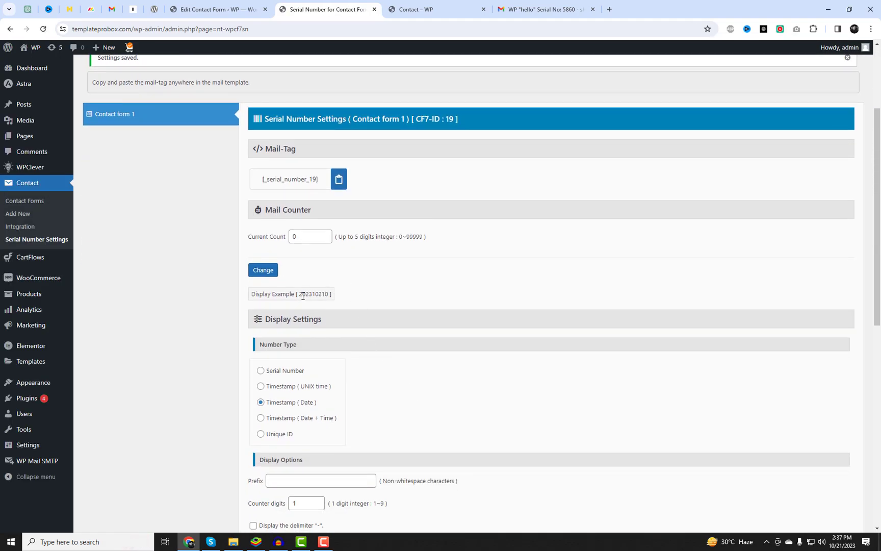
Set the number type to Timestamp ( Date + Time ), save the serial number settings, and check the display example.
left_click_drag(300, 295, 330, 295)
left_click(373, 296)
left_click(292, 421)
left_click(264, 271)
scroll(473, 394, "down", 3)
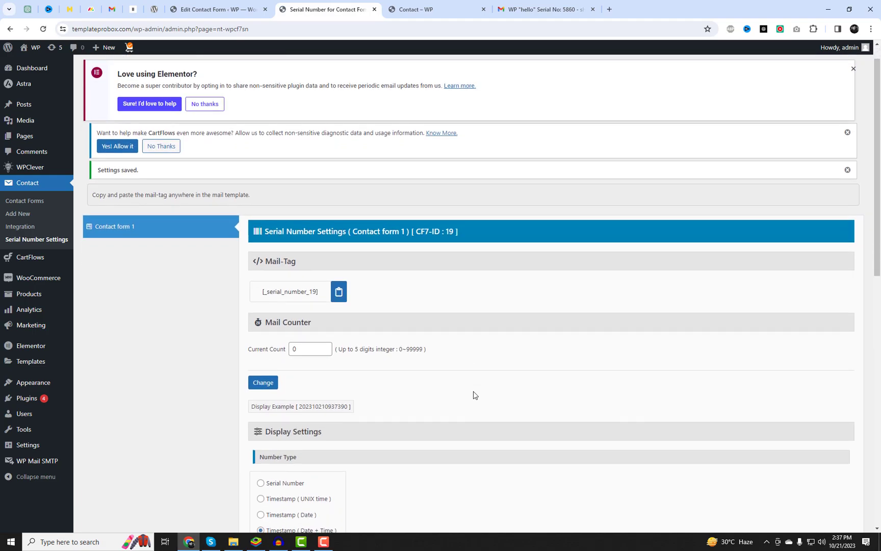
left_click_drag(296, 249, 354, 252)
left_click(481, 264)
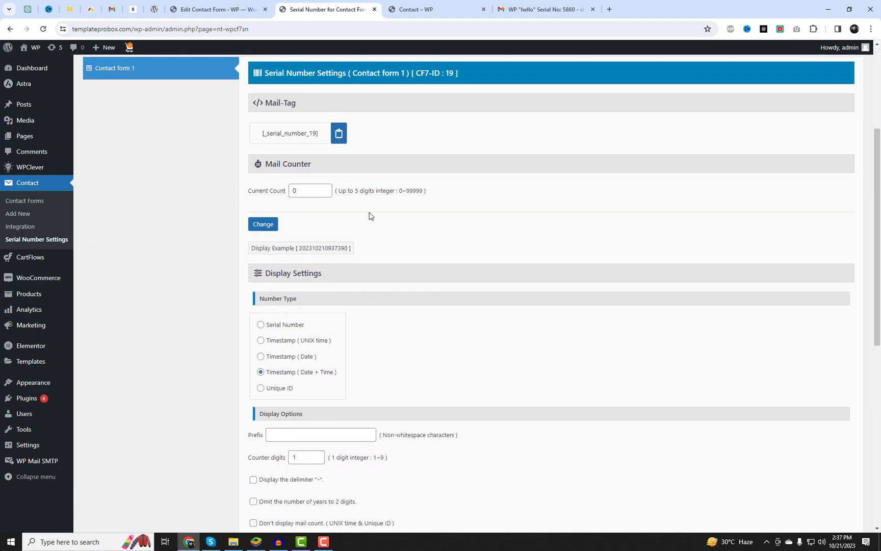
Copy the [_serial_number_19] mail-tag and paste it over the existing tag in the Subject of Contact form 1's mail template.
left_click(339, 138)
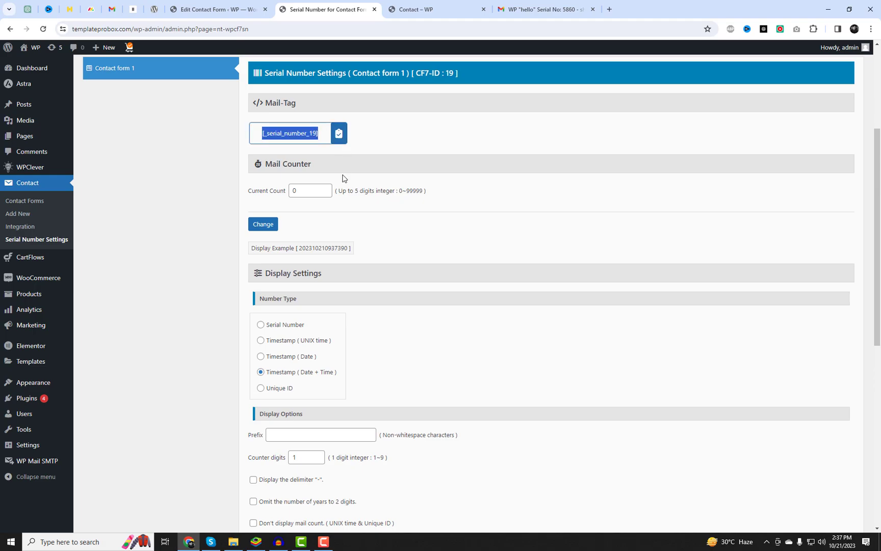
key("ctrl+shift+Tab")
scroll(342, 318, "down", 3)
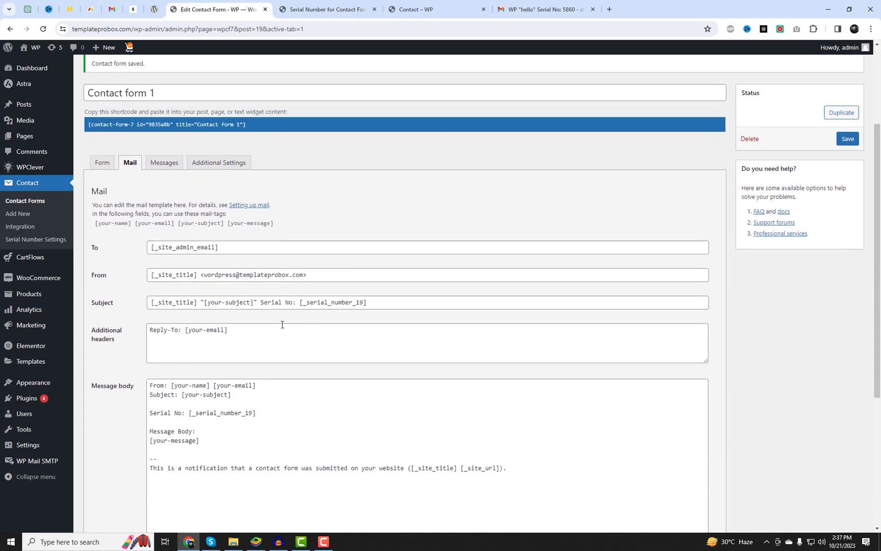
left_click_drag(299, 304, 373, 303)
key("ctrl+v")
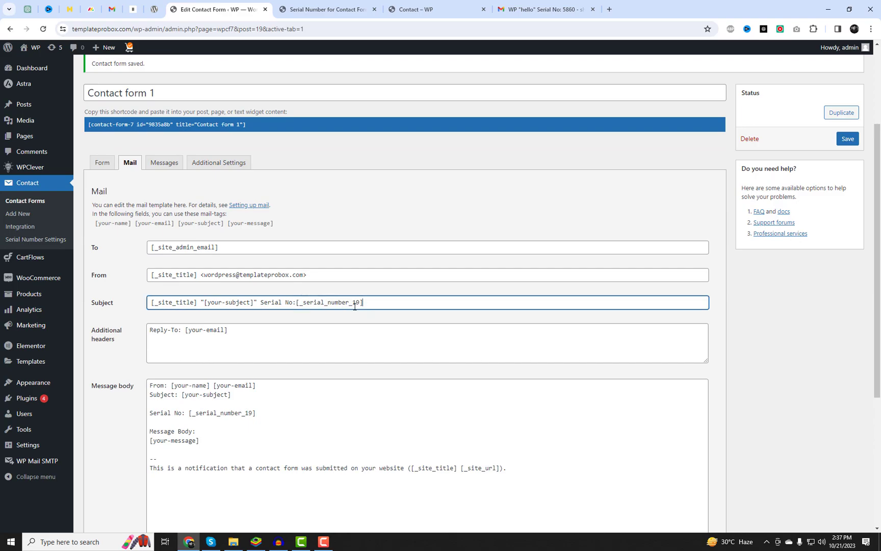
Re-enter the [_serial_number_19] mail-tag on the message body's Serial No line and save the contact form.
left_click_drag(189, 413, 261, 412)
key("ctrl+v")
key("ctrl+z")
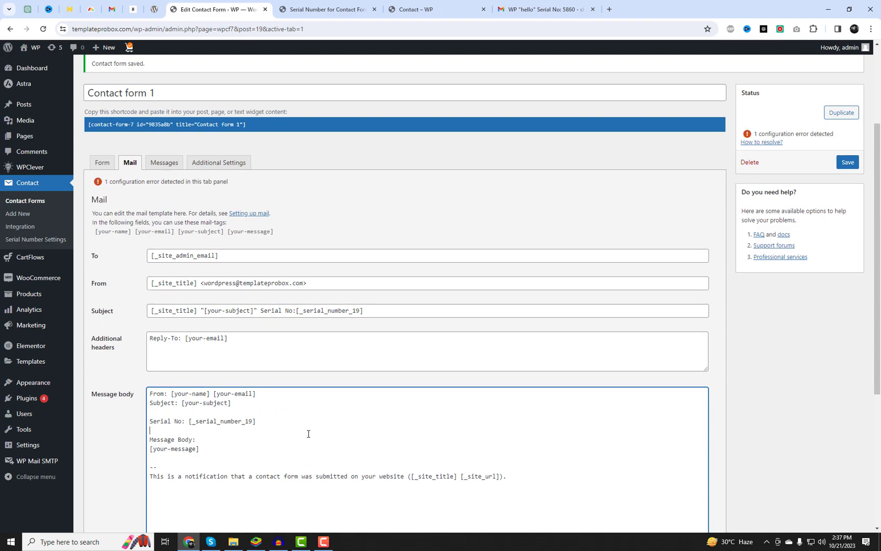
left_click_drag(225, 421, 275, 418)
left_click(276, 419)
left_click(845, 168)
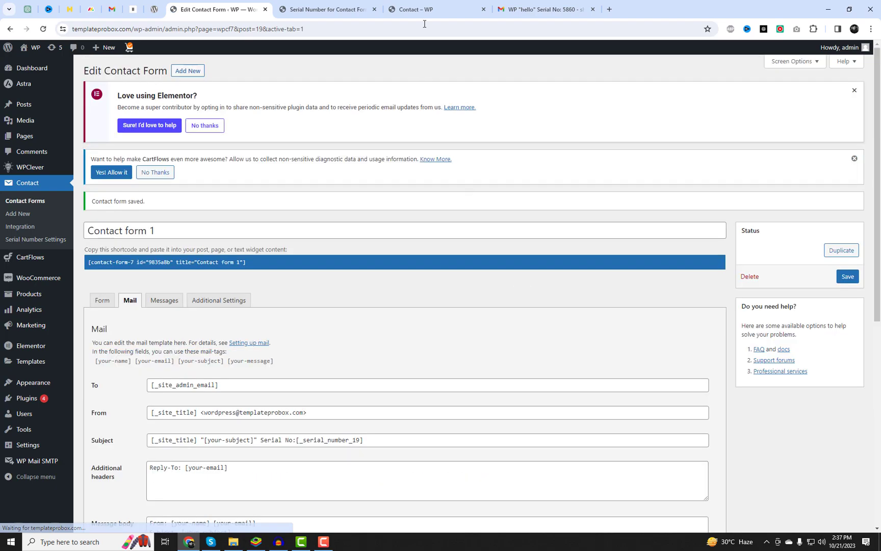
Switch to the site's contact page and reload it.
left_click(424, 10)
scroll(686, 123, "up", 2)
right_click(690, 137)
left_click(721, 172)
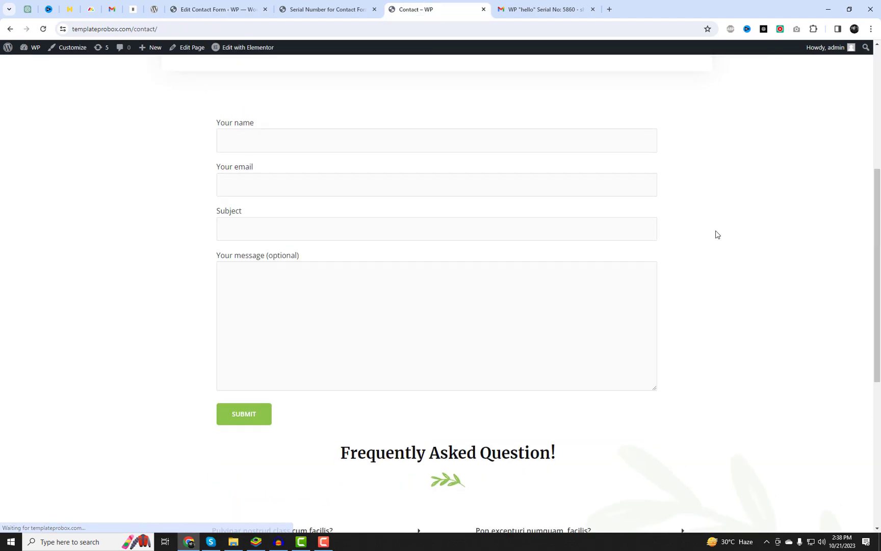
Submit the contact form with a name, an e-mail address, the subject "test" and the message "test".
left_click(264, 193)
left_click(274, 234)
left_click(251, 243)
left_click(282, 266)
left_click(254, 276)
type("test")
left_click(250, 331)
type("test")
left_click(253, 475)
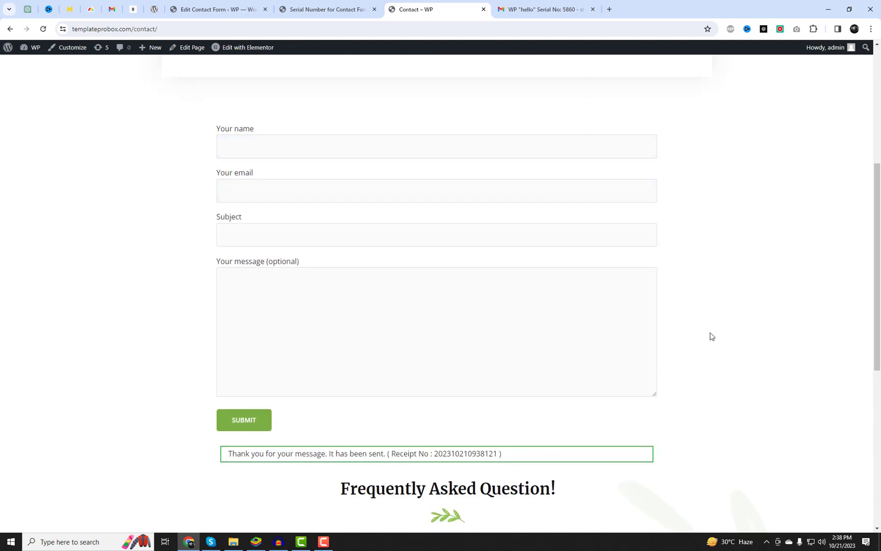
Compare the confirmation's receipt number with the serial number in the "test" email's subject and body in Gmail, and return to the contact page.
scroll(498, 440, "down", 2)
left_click_drag(392, 409, 555, 412)
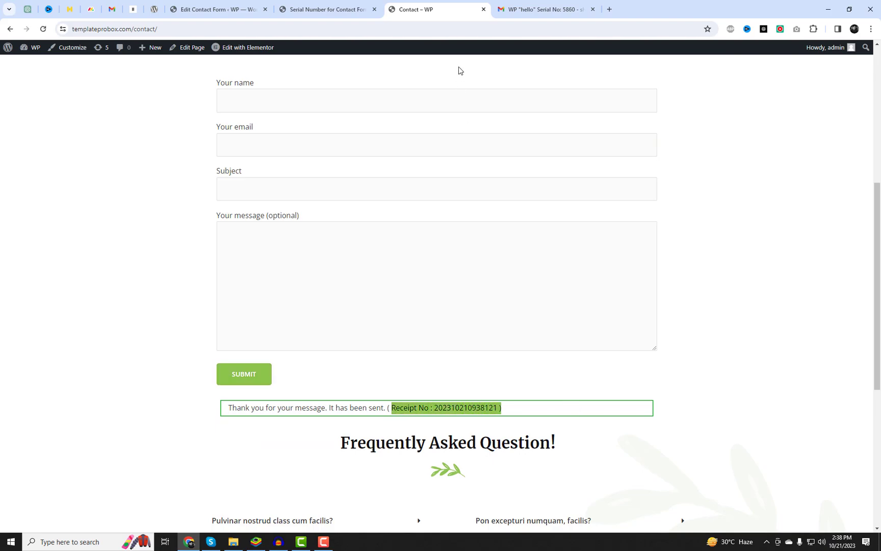
left_click(511, 6)
left_click(54, 117)
left_click(178, 124)
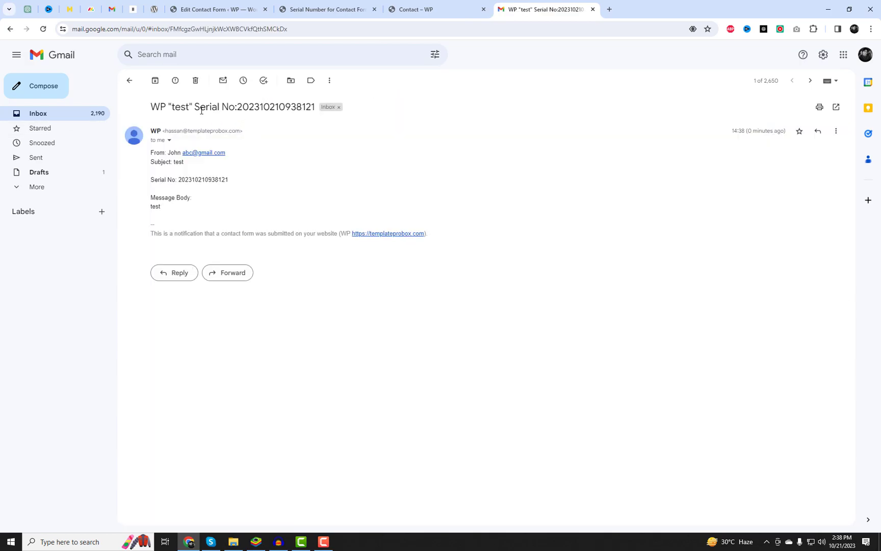
left_click_drag(196, 108, 313, 107)
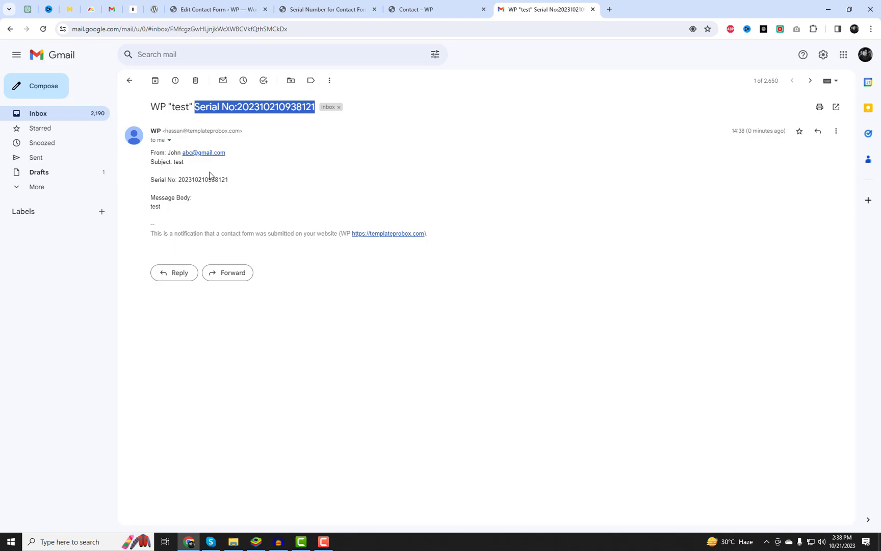
left_click_drag(151, 182, 172, 183)
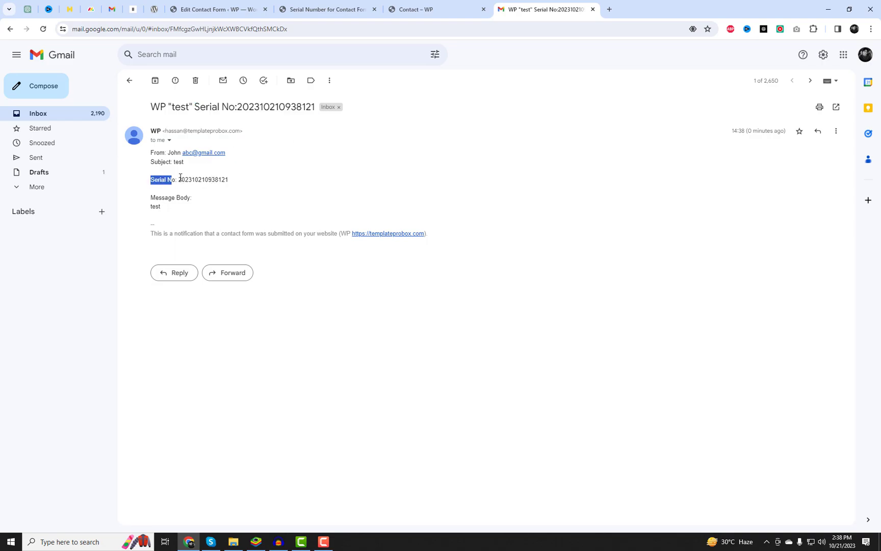
triple_click(234, 184)
left_click(443, 4)
left_click(749, 262)
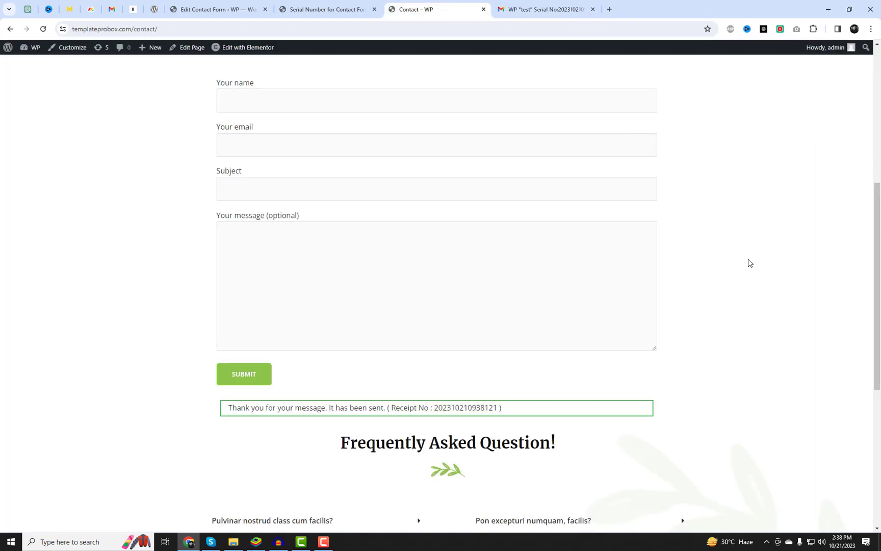
scroll(749, 263, "up", 2)
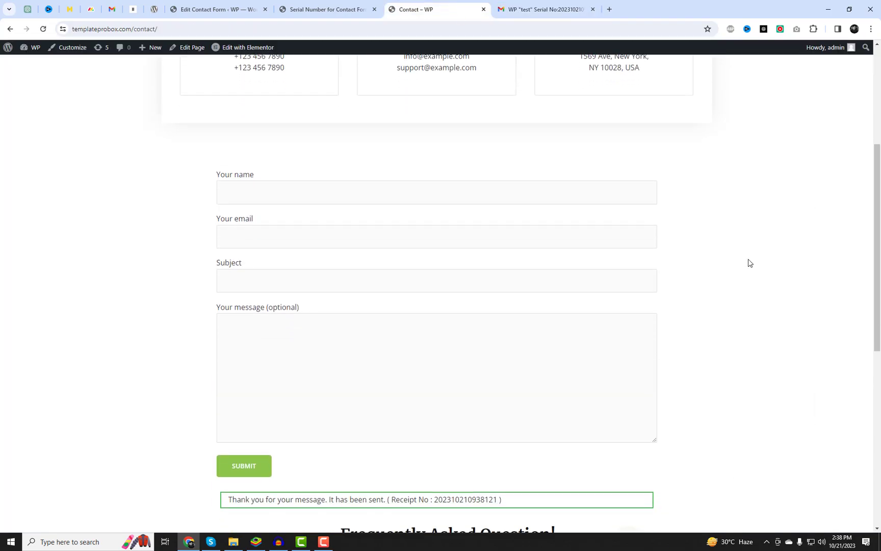